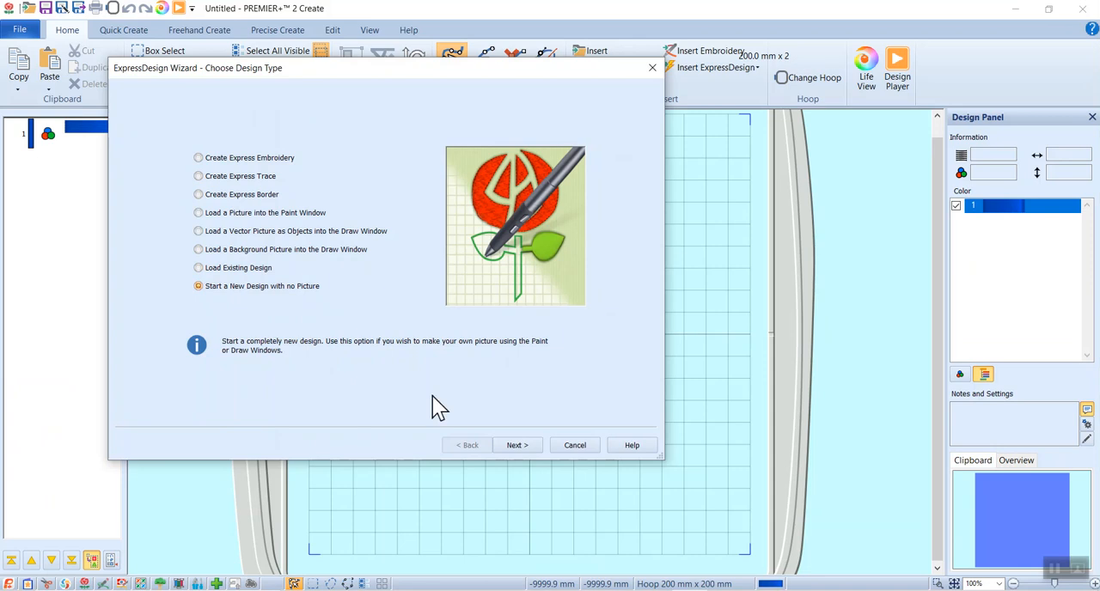
# Create a new design with no picture in the Draw Window, using the 200 mm x 200 mm Quilter's Hoop
pyautogui.click(519, 446)
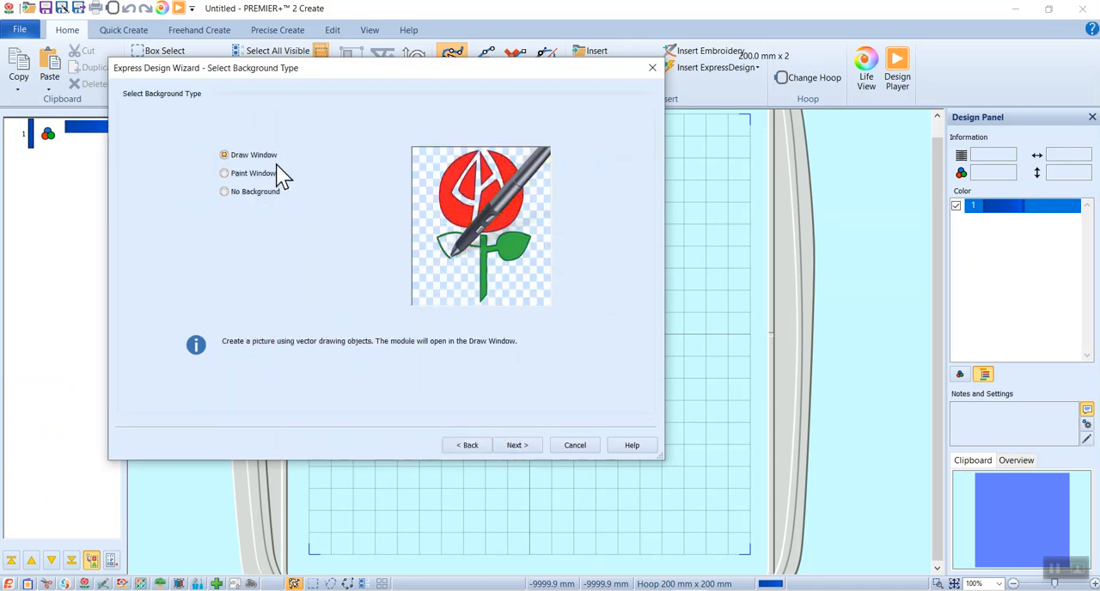
pyautogui.click(514, 446)
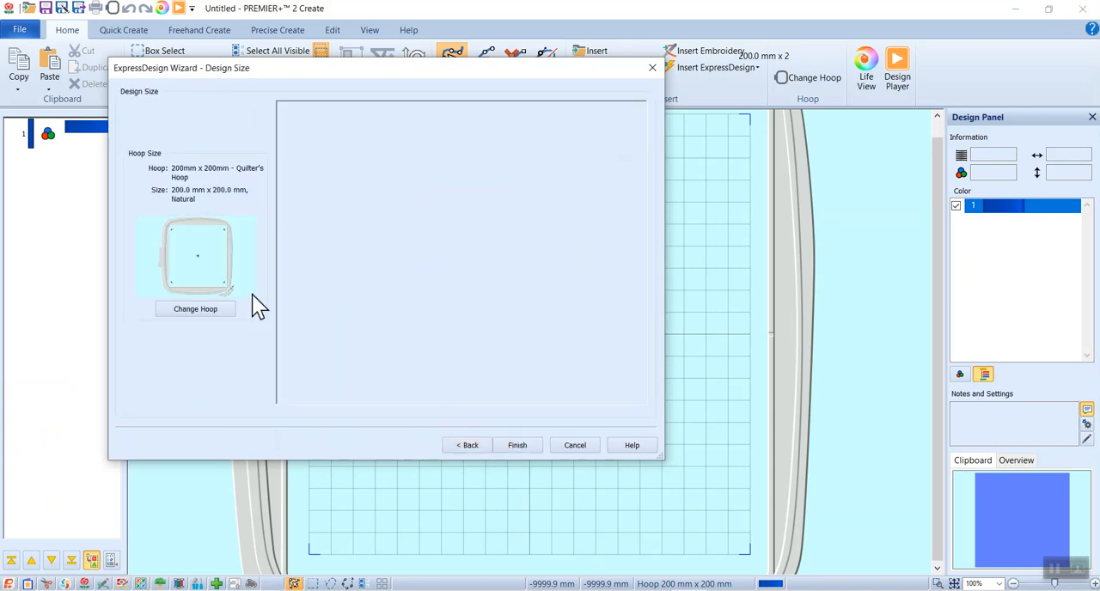
pyautogui.click(194, 312)
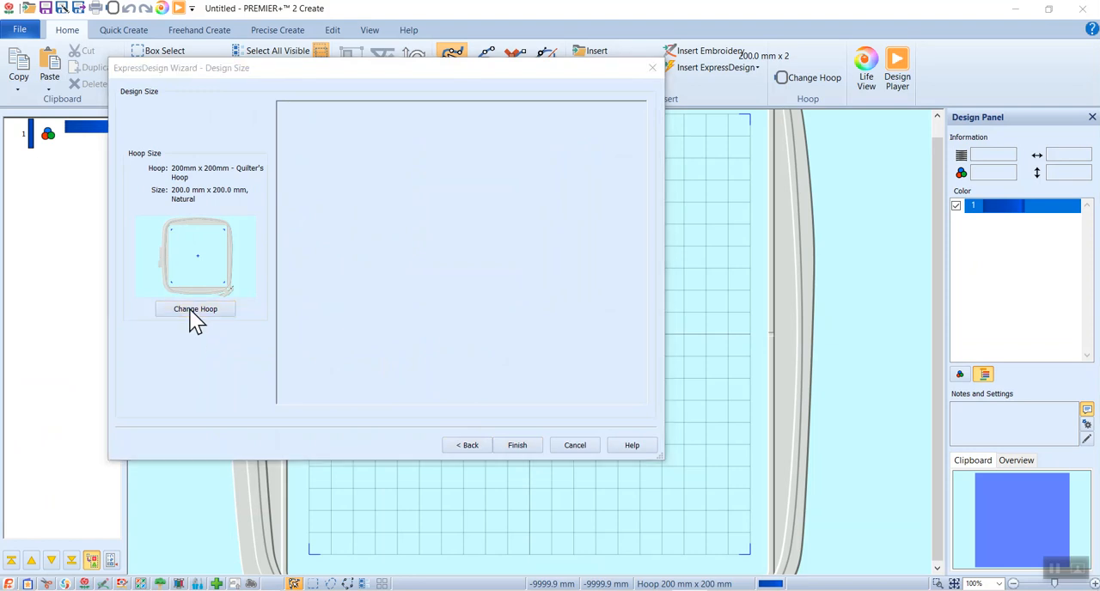
pyautogui.click(490, 391)
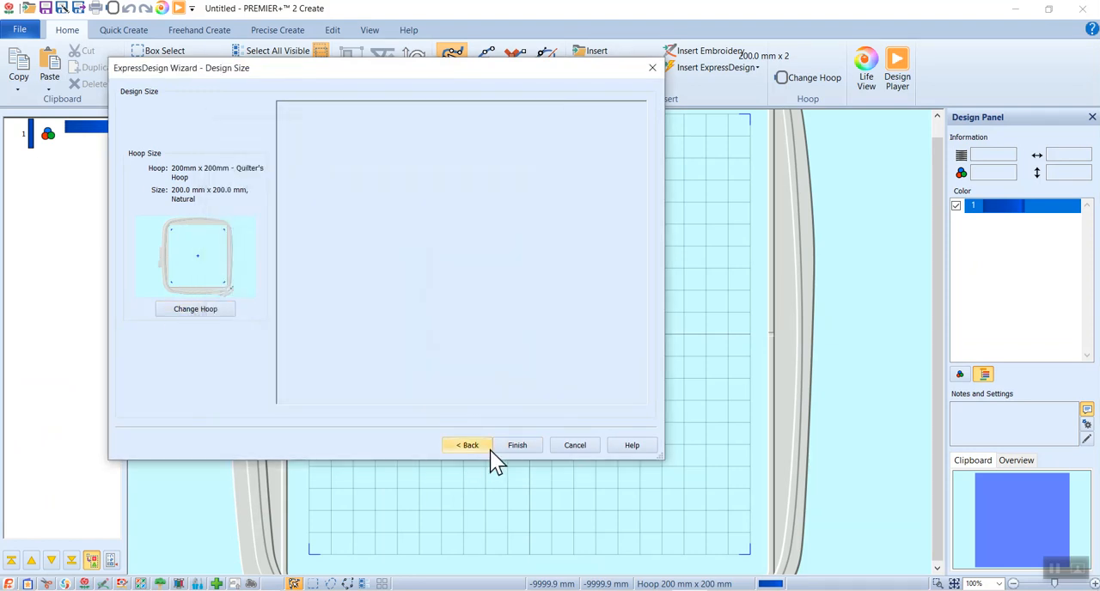
pyautogui.click(514, 446)
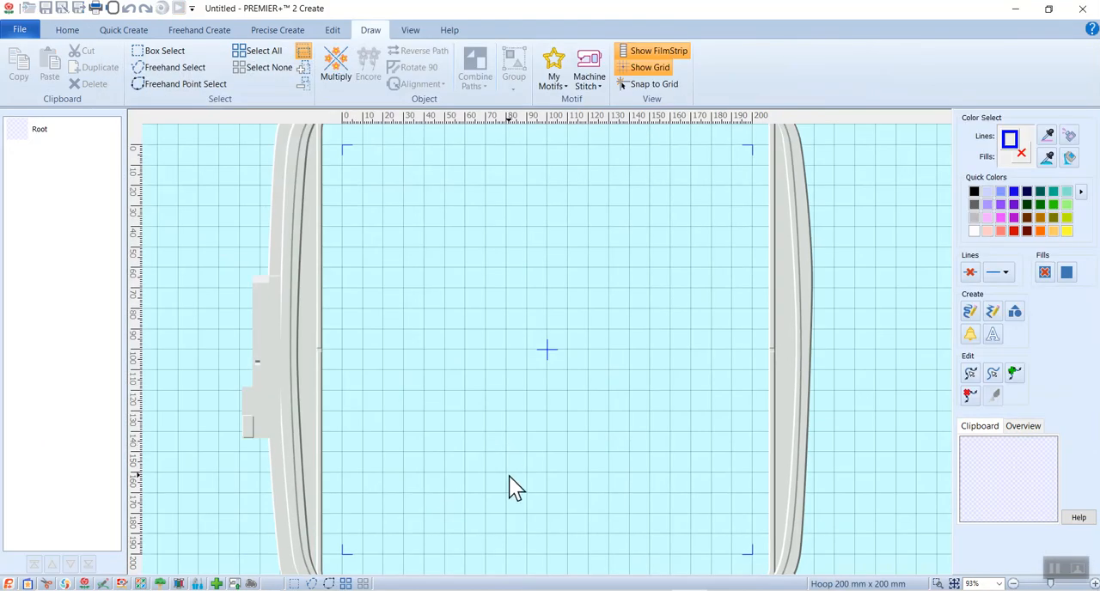
# Enable Solid Fill and draw a freehand closed shape about 32 mm wide and 30 mm high in the hoop's upper-left area
pyautogui.click(1010, 140)
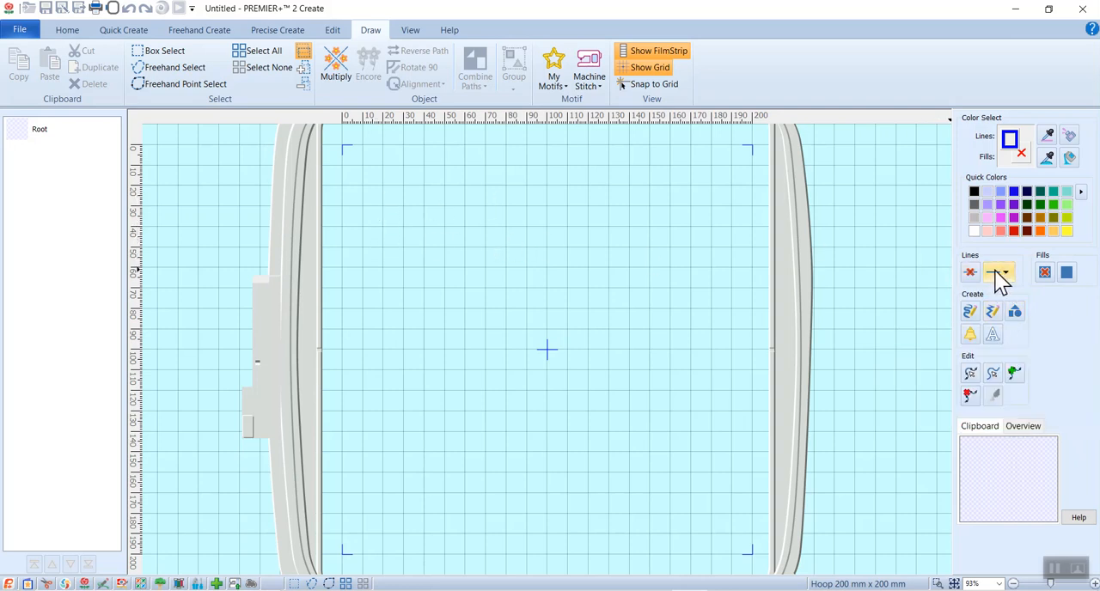
pyautogui.click(1067, 274)
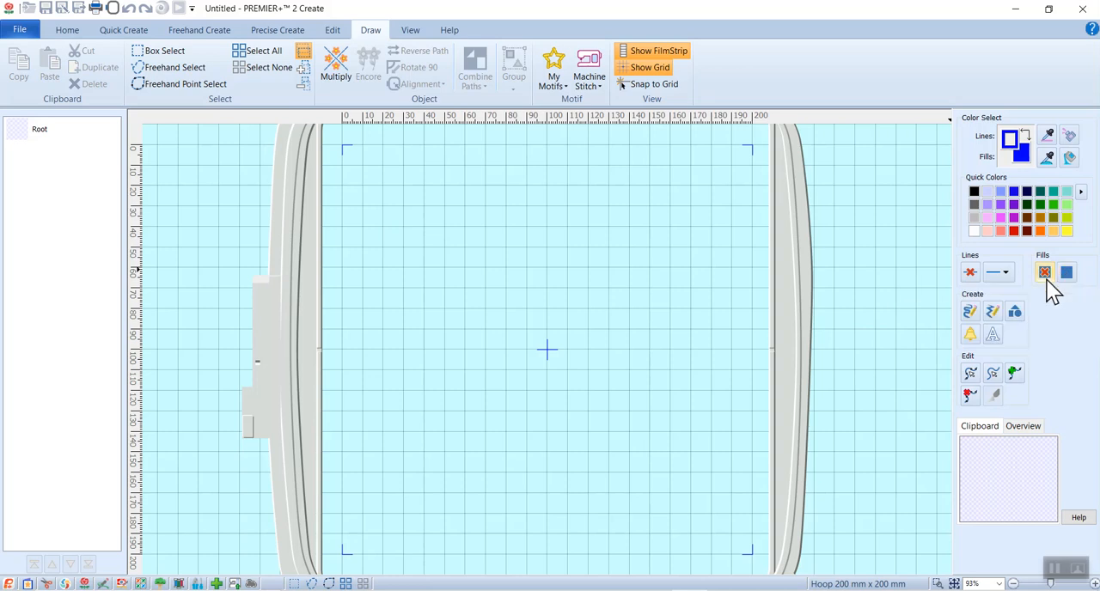
pyautogui.click(971, 317)
pyautogui.moveTo(413, 215)
pyautogui.mouseDown()
pyautogui.moveTo(387, 186)
pyautogui.moveTo(440, 176)
pyautogui.moveTo(450, 200)
pyautogui.moveTo(414, 216)
pyautogui.mouseUp()
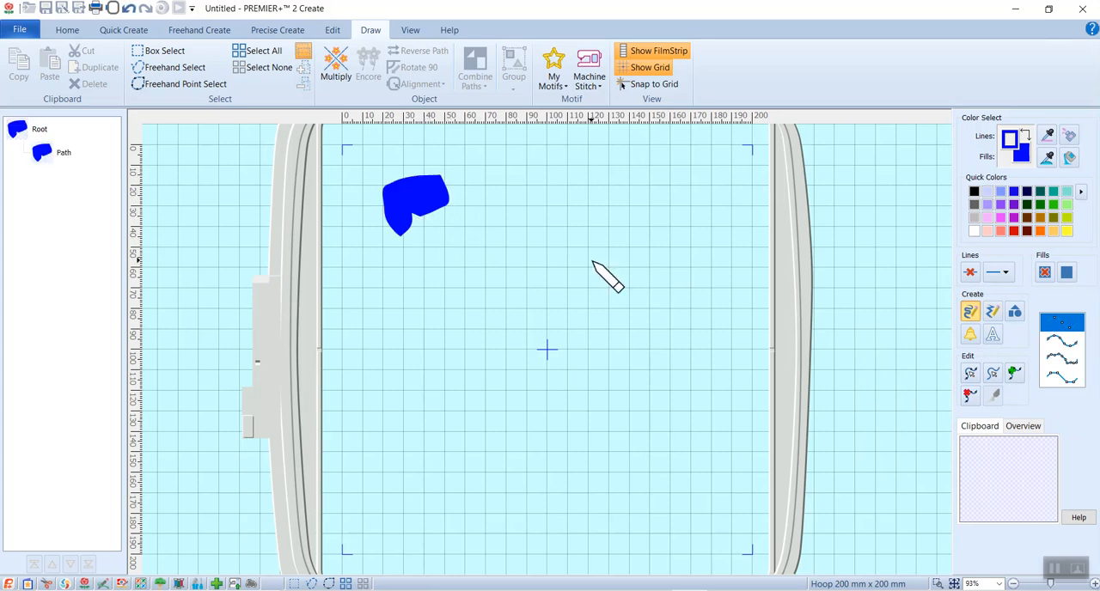
# Draw a curved shape about 50 mm wide point by point in the hoop's upper-right area, and close its outline by joining the end nodes
pyautogui.click(994, 312)
pyautogui.click(691, 170)
pyautogui.click(705, 209)
pyautogui.click(605, 205)
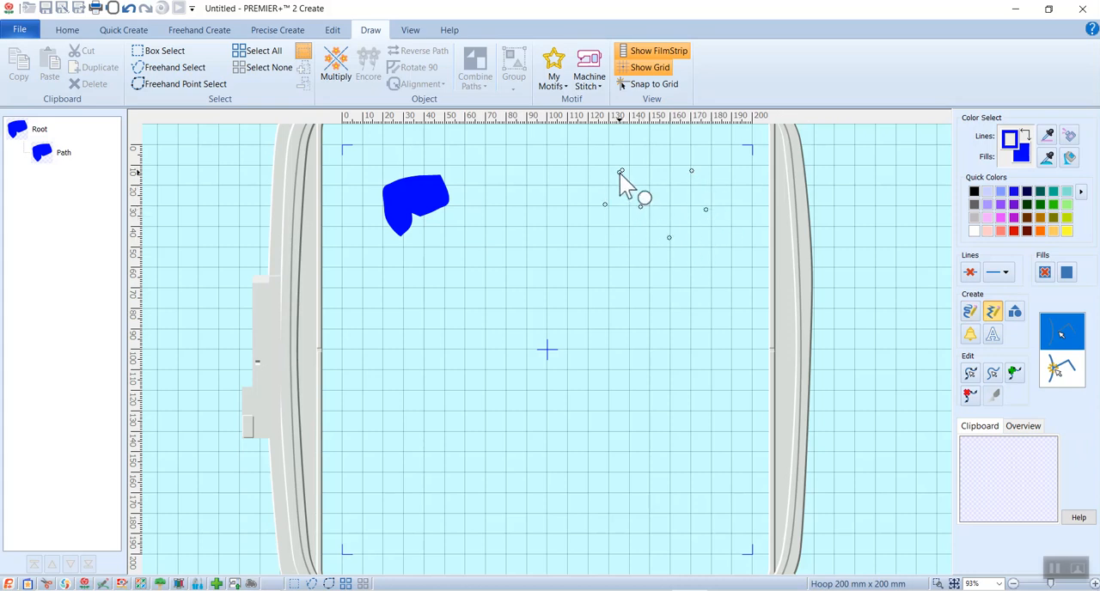
pyautogui.click(620, 173)
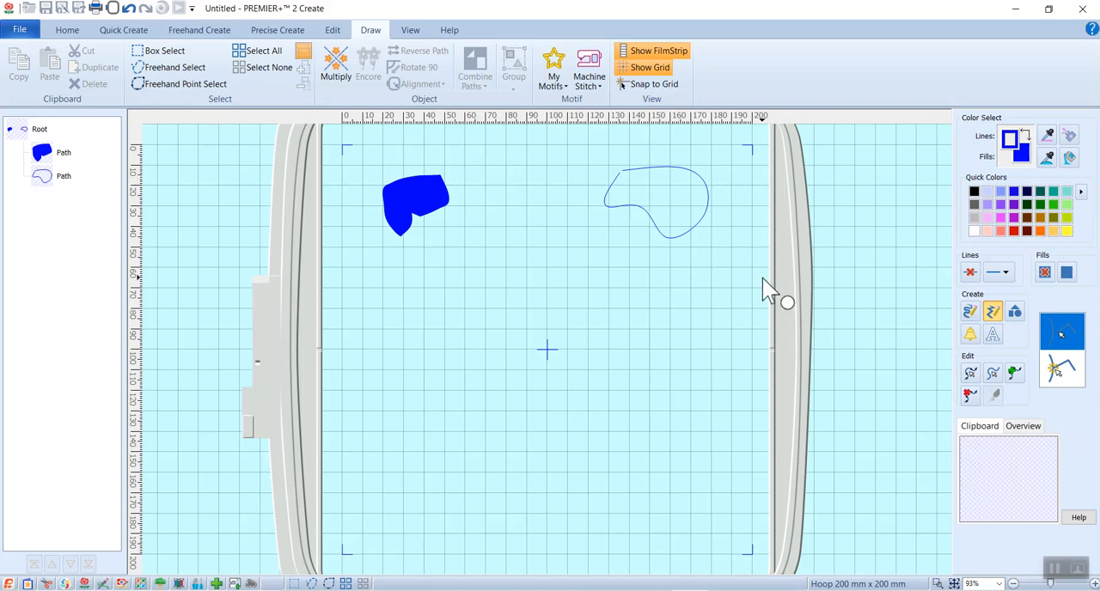
pyautogui.click(970, 373)
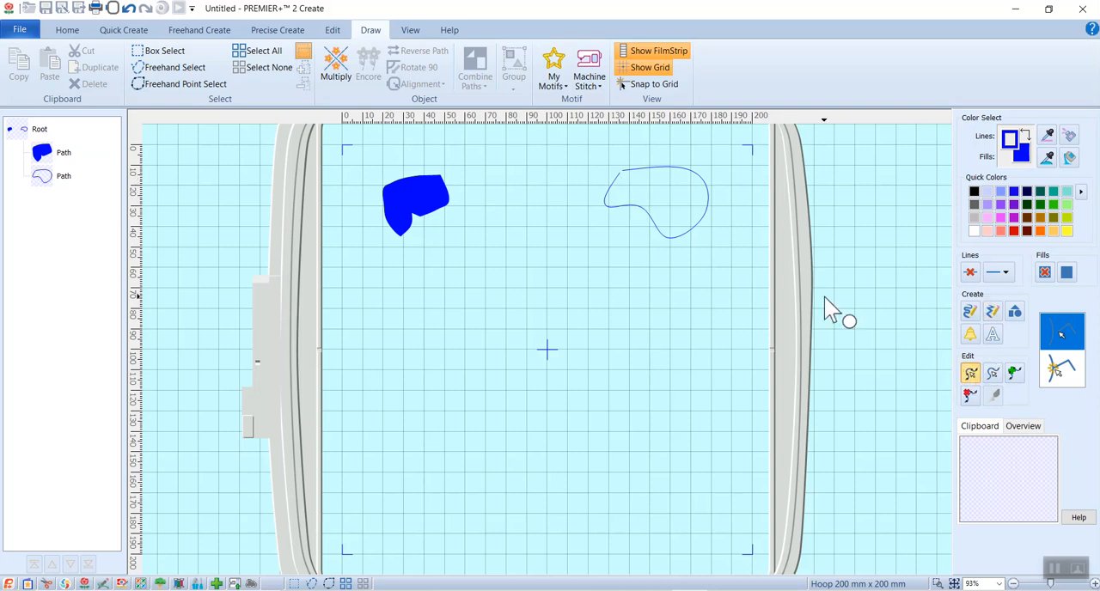
pyautogui.click(618, 179)
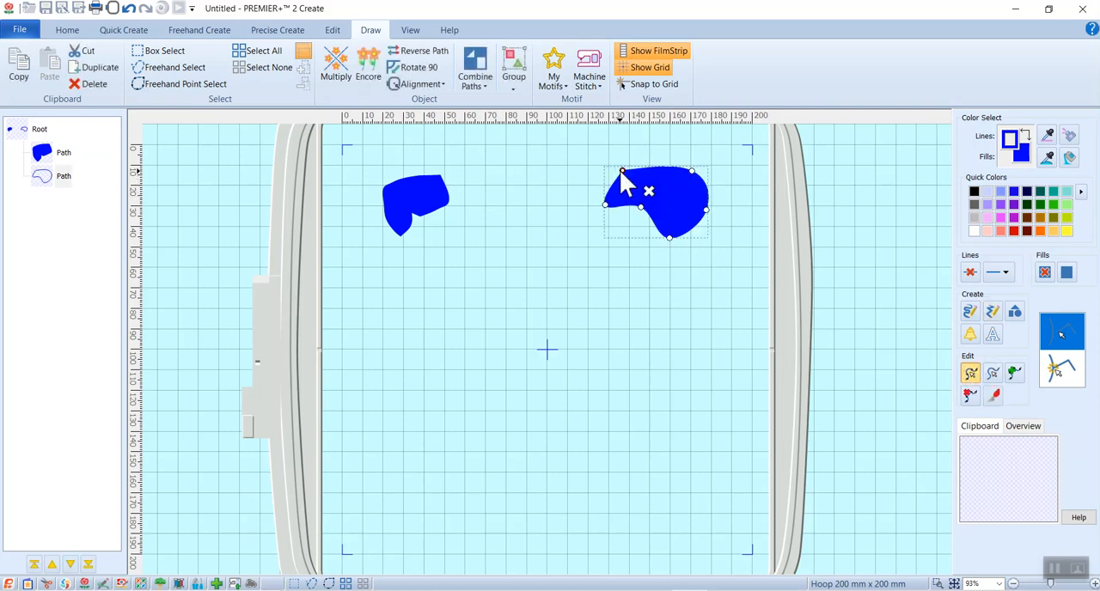
# Turn on the snap option for drawing and restart the point-by-point drawing tool
pyautogui.click(1058, 372)
pyautogui.click(993, 311)
pyautogui.click(697, 276)
pyautogui.click(720, 298)
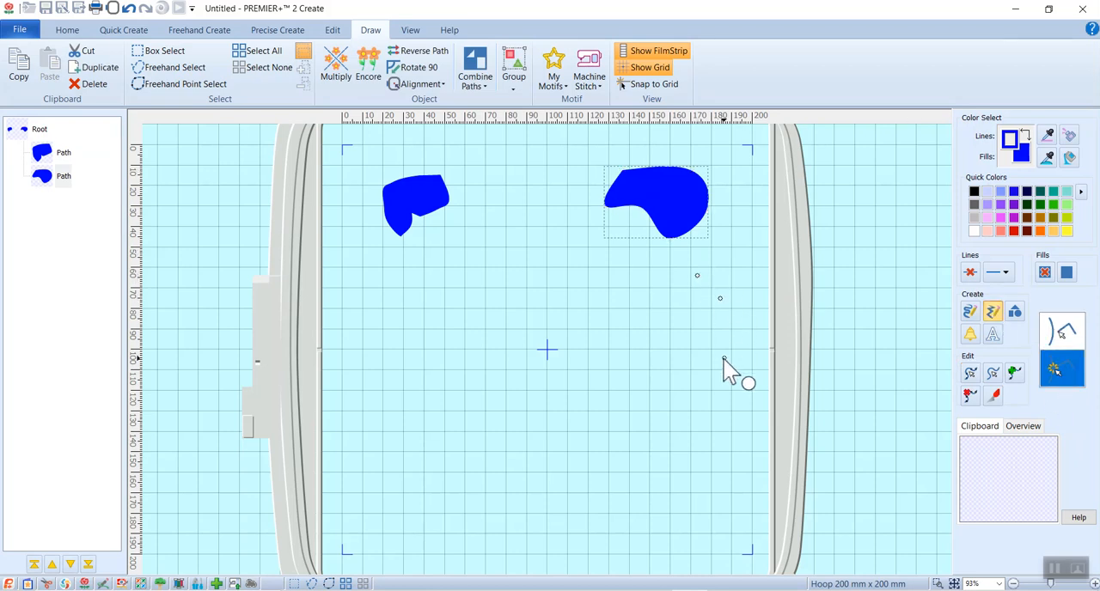
pyautogui.click(676, 312)
pyautogui.click(696, 277)
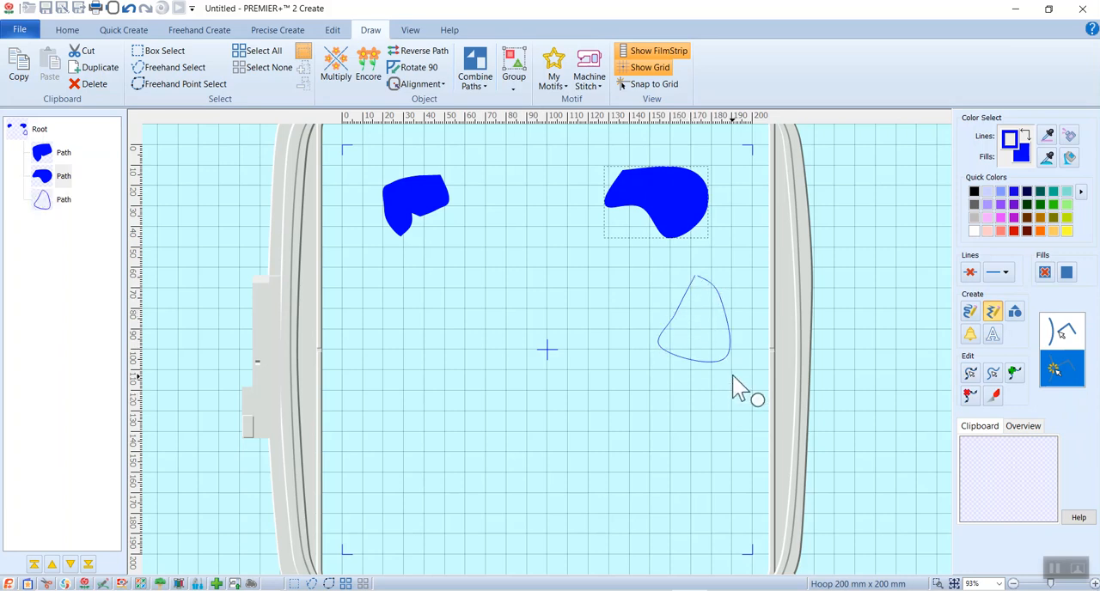
pyautogui.click(128, 8)
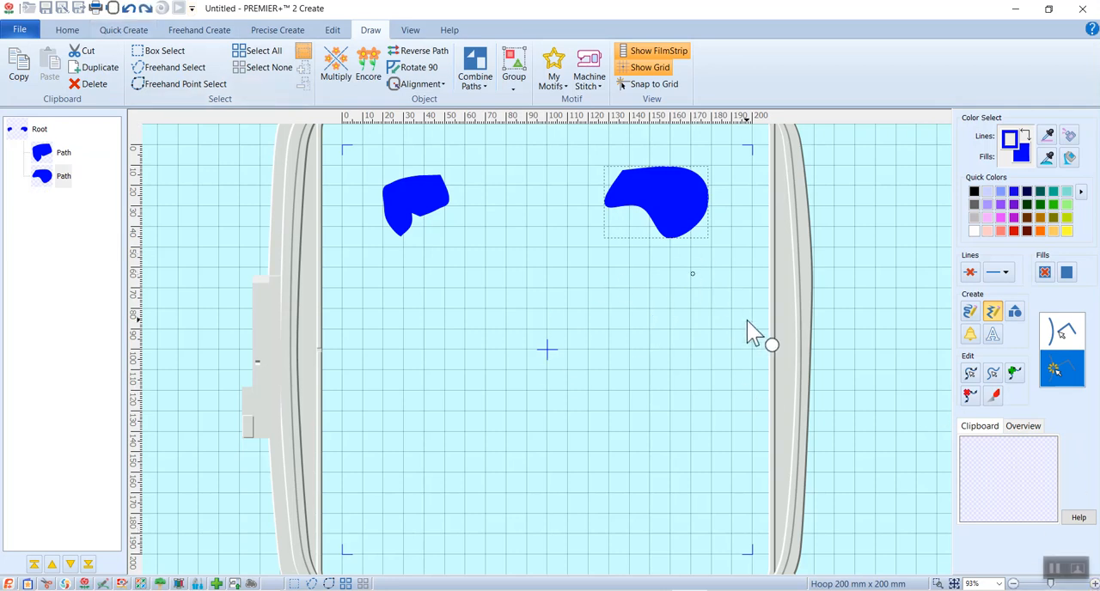
# Draw a closed curved shape about 60 mm wide and 47 mm high, point by point, below the upper-right shape
pyautogui.click(640, 312)
pyautogui.click(670, 298)
pyautogui.click(691, 274)
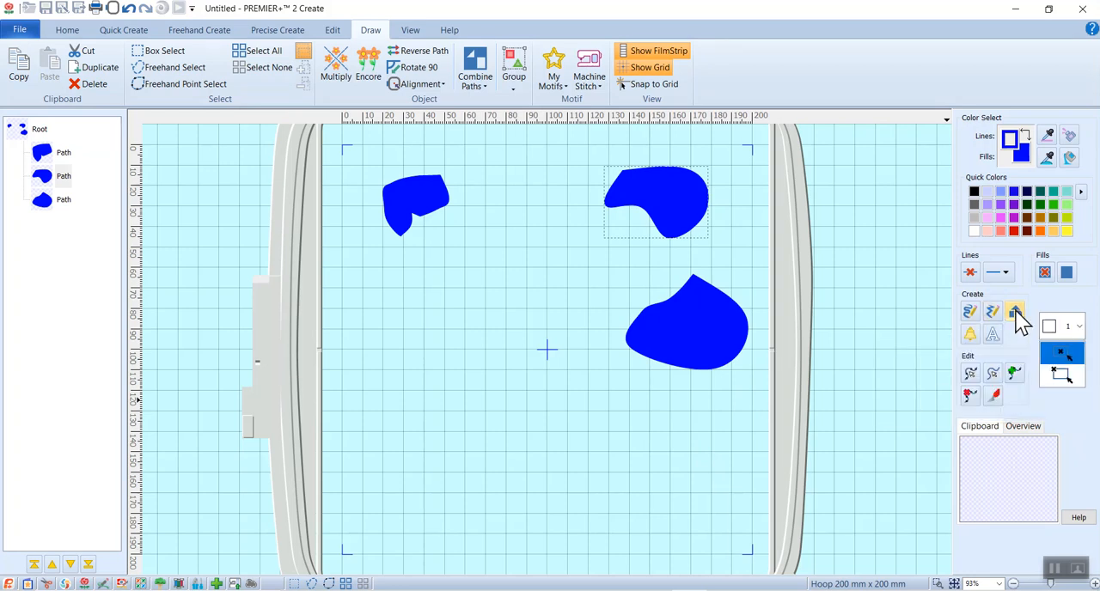
# Draw two pentagons with shape 4 below the freehand shape, one from its centre about 32 mm wide, one from its corner about 36 mm wide
pyautogui.click(1080, 327)
pyautogui.click(1065, 427)
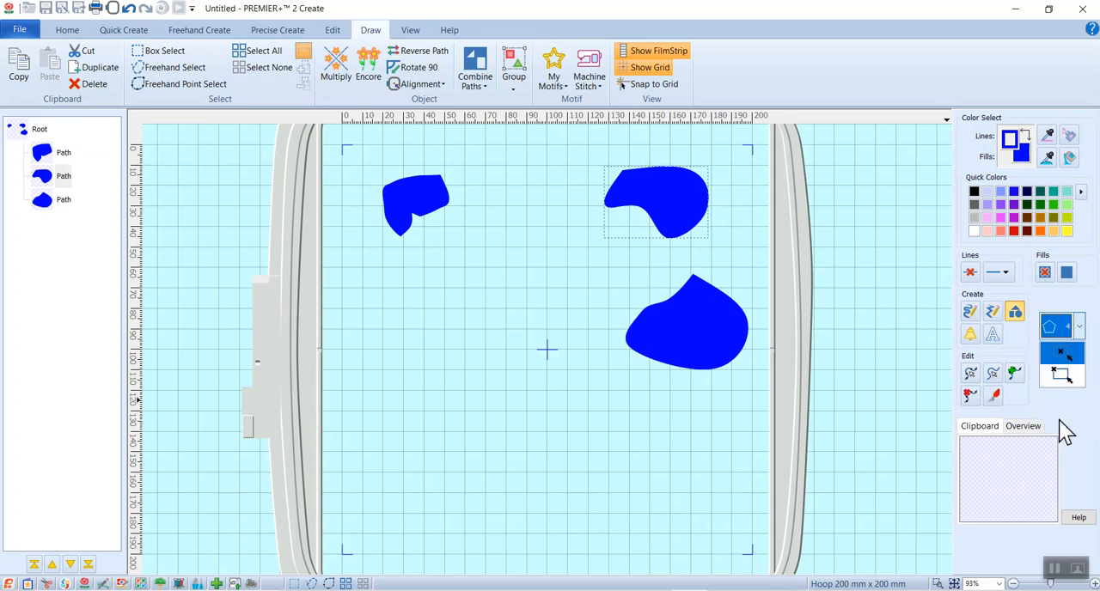
pyautogui.click(1061, 375)
pyautogui.click(1060, 356)
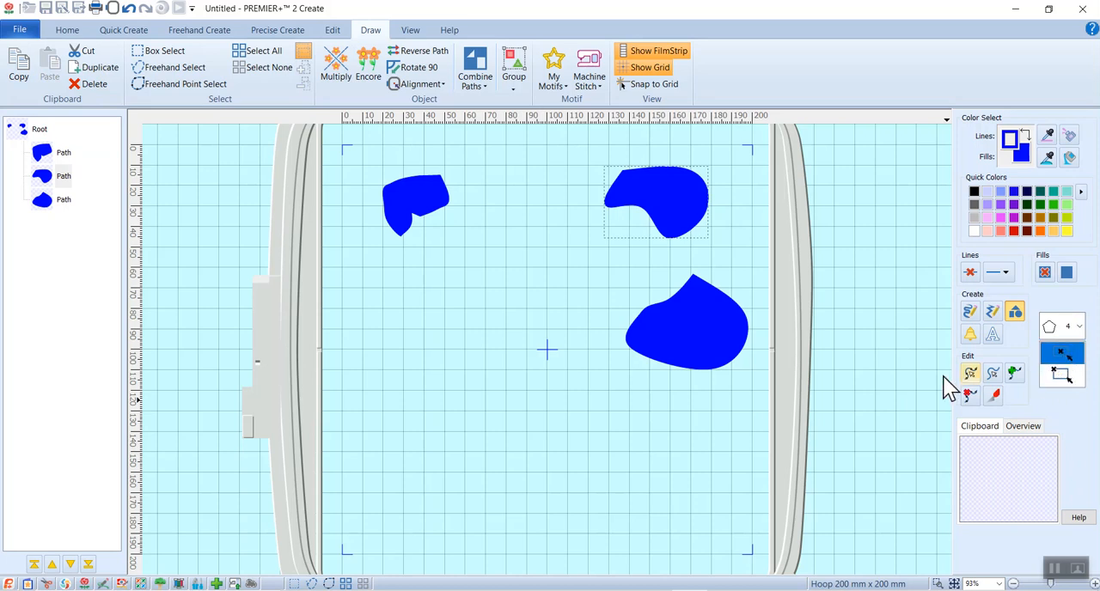
pyautogui.moveTo(400, 291); pyautogui.dragTo(432, 327)
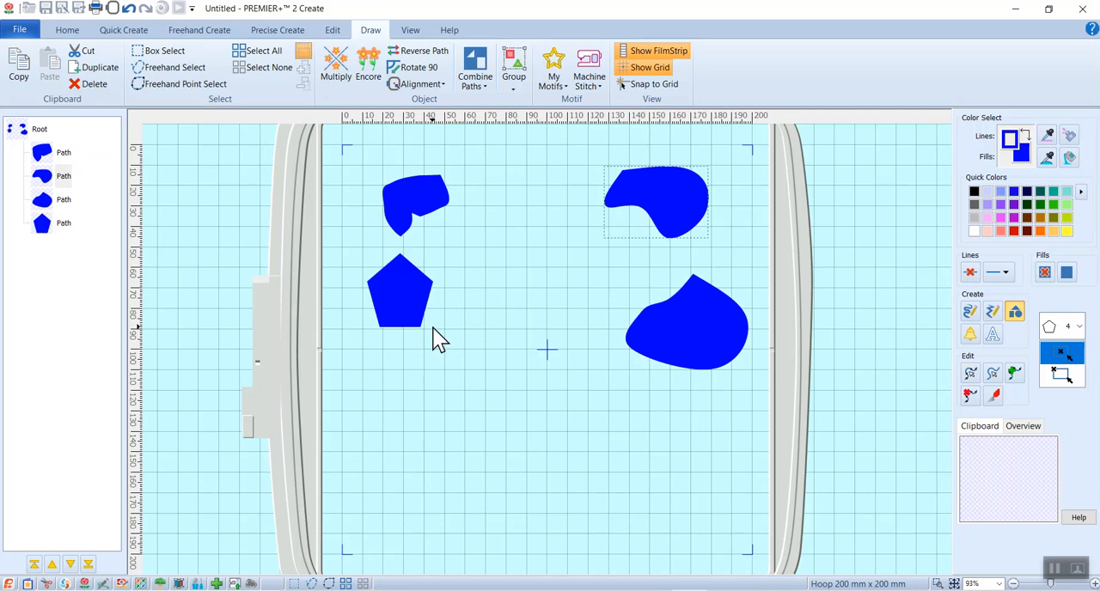
pyautogui.click(1066, 377)
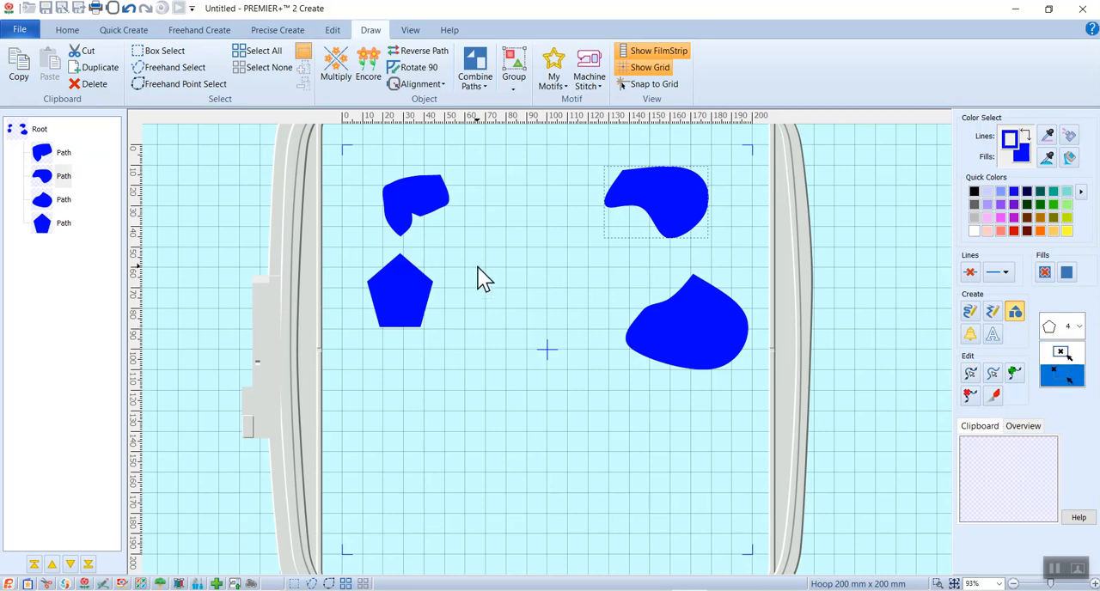
pyautogui.moveTo(518, 292); pyautogui.dragTo(538, 320)
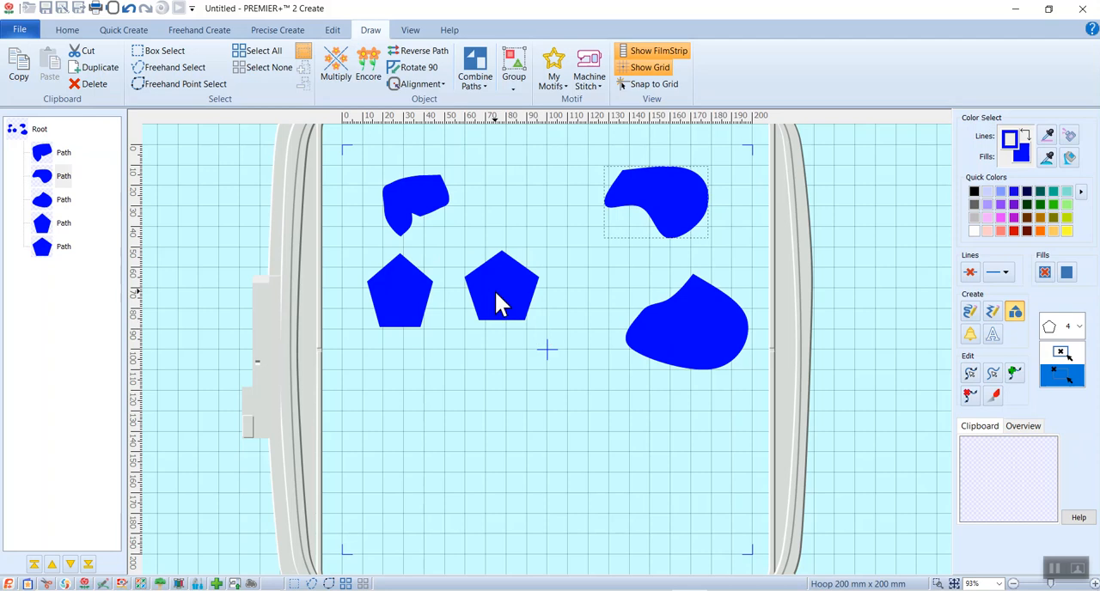
# Insert the blue six-petal flower from the Fill > Flowers pictures and move it below the pentagons
pyautogui.click(972, 335)
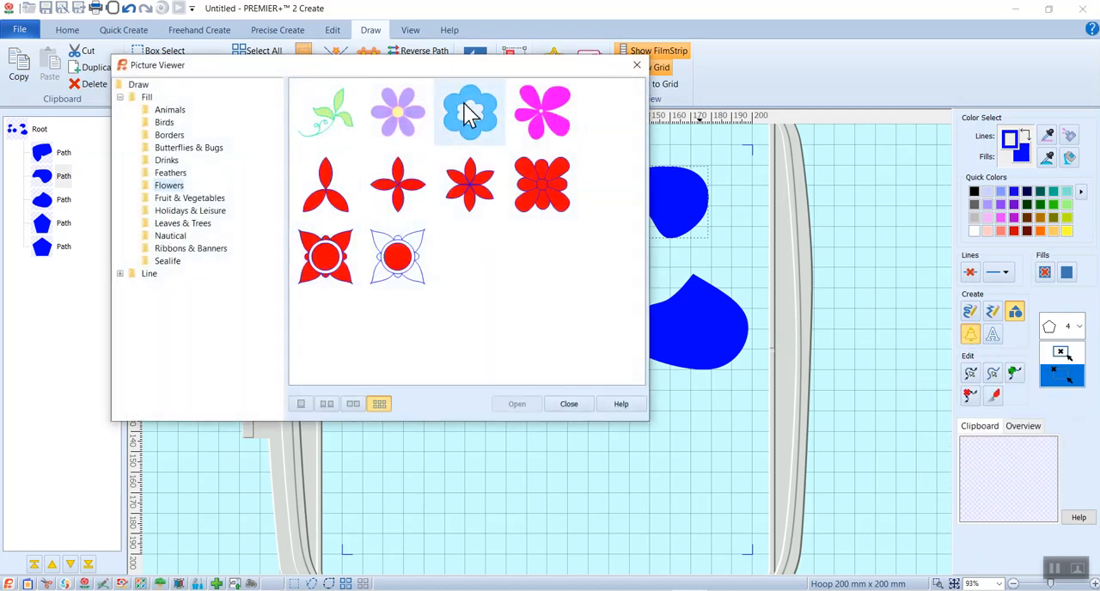
pyautogui.click(486, 126)
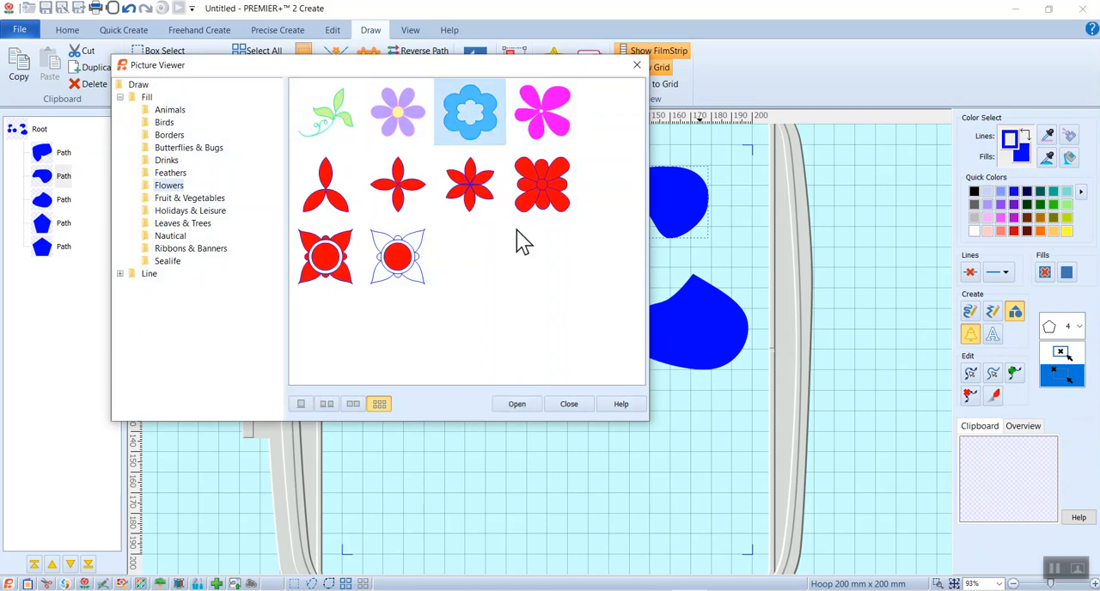
pyautogui.click(517, 406)
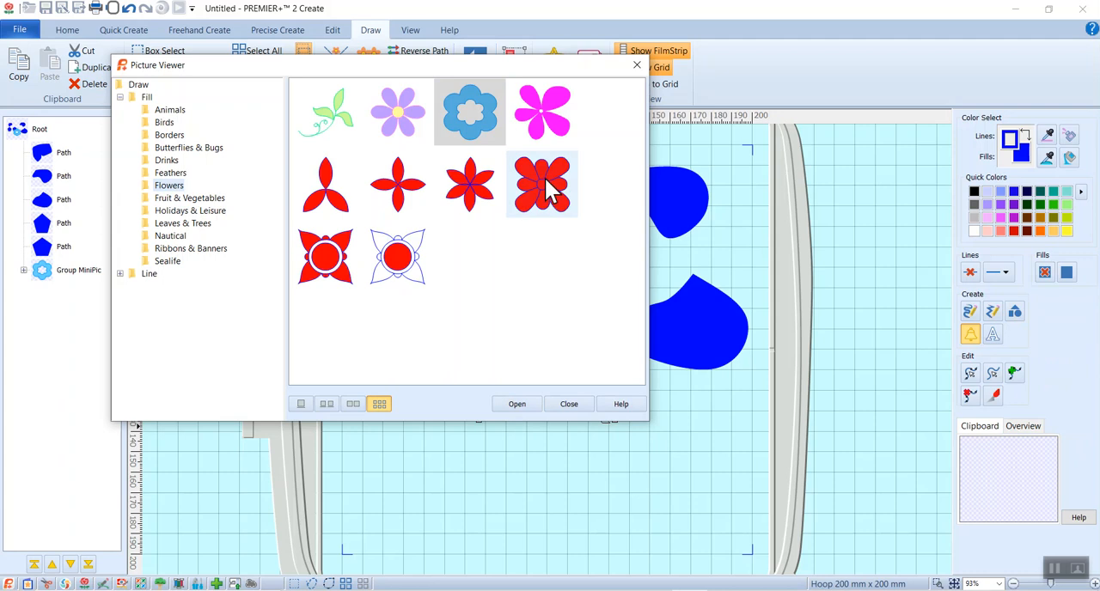
pyautogui.click(637, 67)
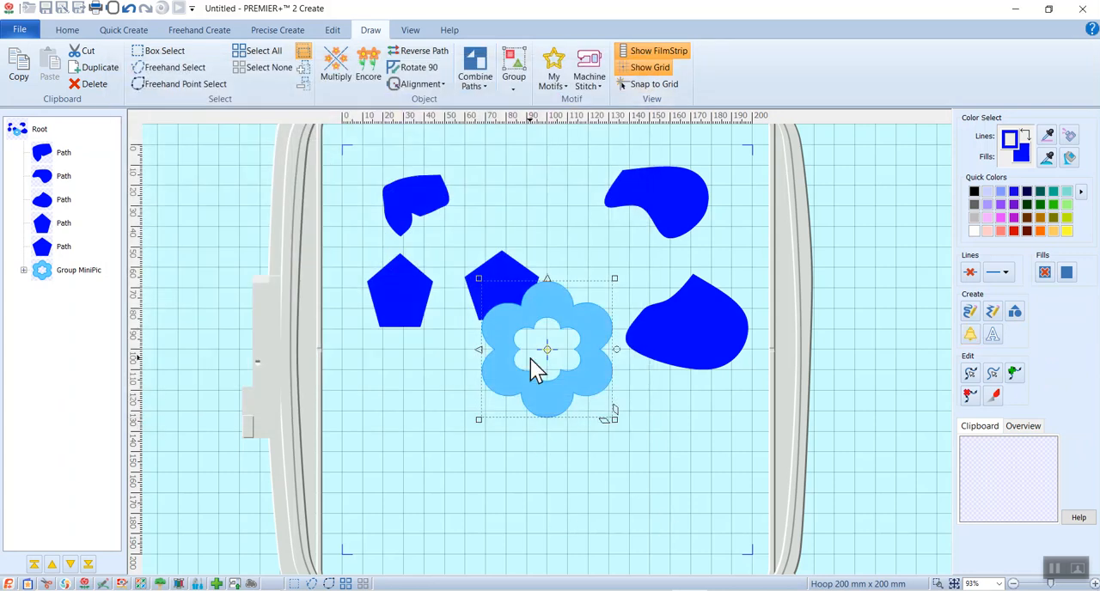
pyautogui.click(148, 52)
pyautogui.moveTo(491, 290); pyautogui.dragTo(386, 360)
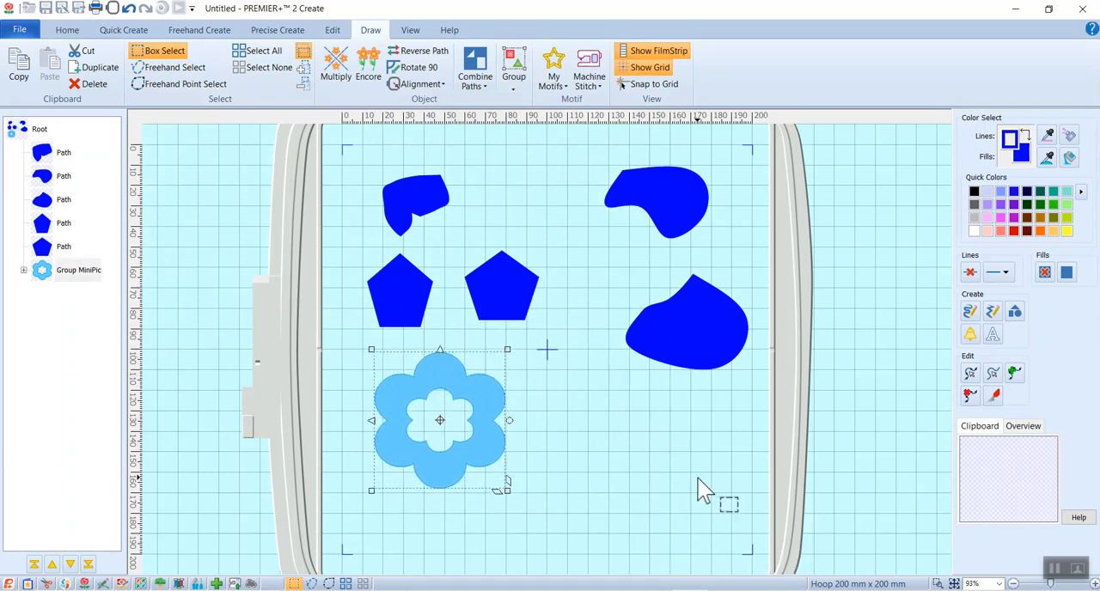
# Edit the flower's nodes by moving one node at the top of the inner outline down into the centre hole
pyautogui.click(972, 375)
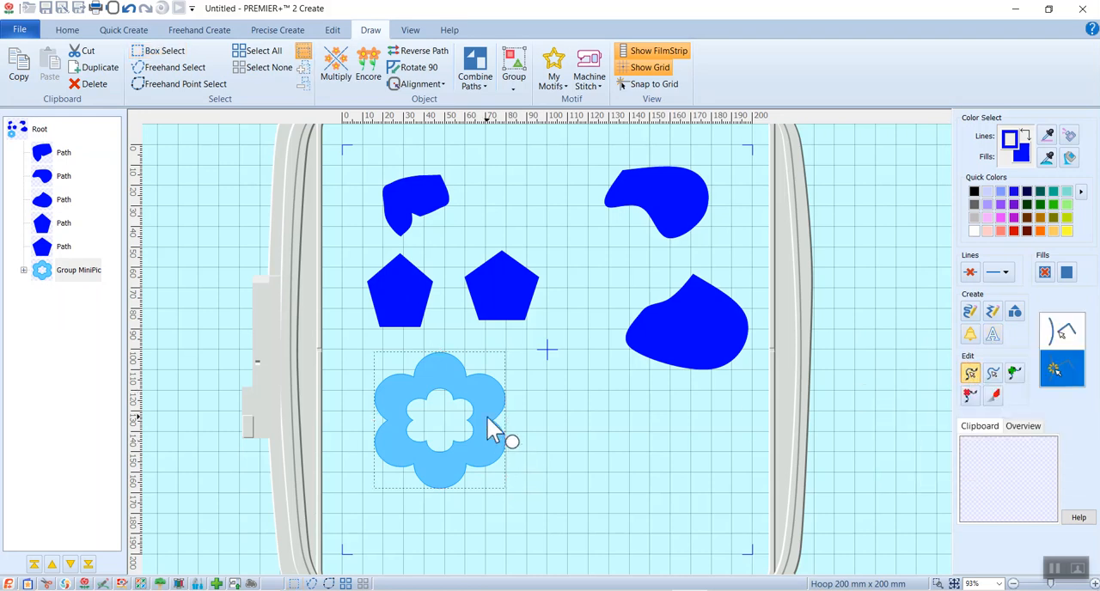
pyautogui.click(458, 413)
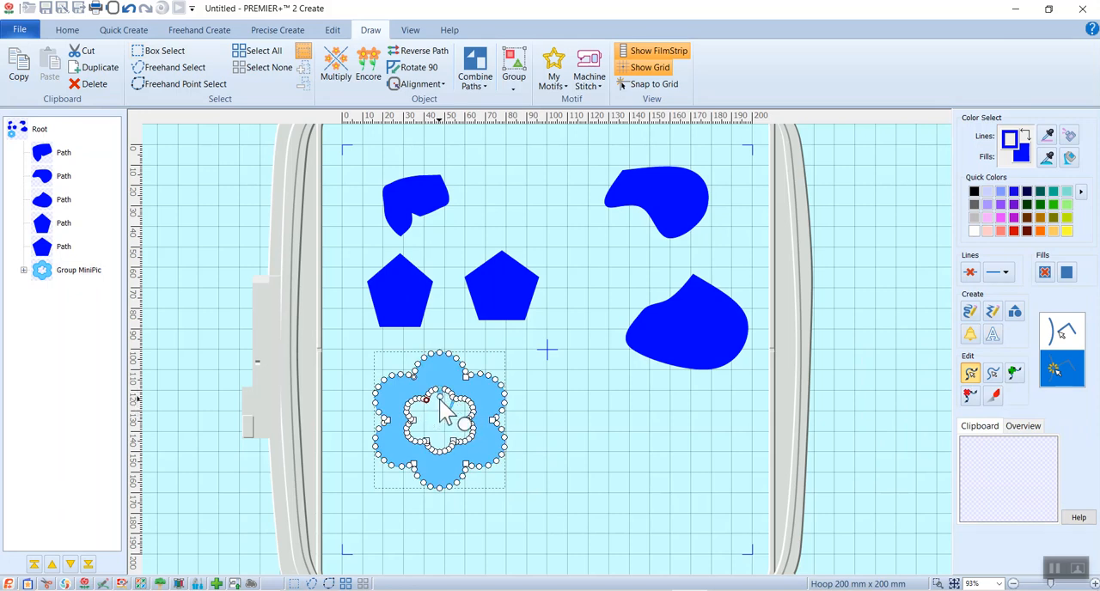
pyautogui.moveTo(446, 391); pyautogui.dragTo(447, 405)
# Delete the curve nodes along the flower's upper-right petal so its outline becomes angular, and end node deletion
pyautogui.click(970, 397)
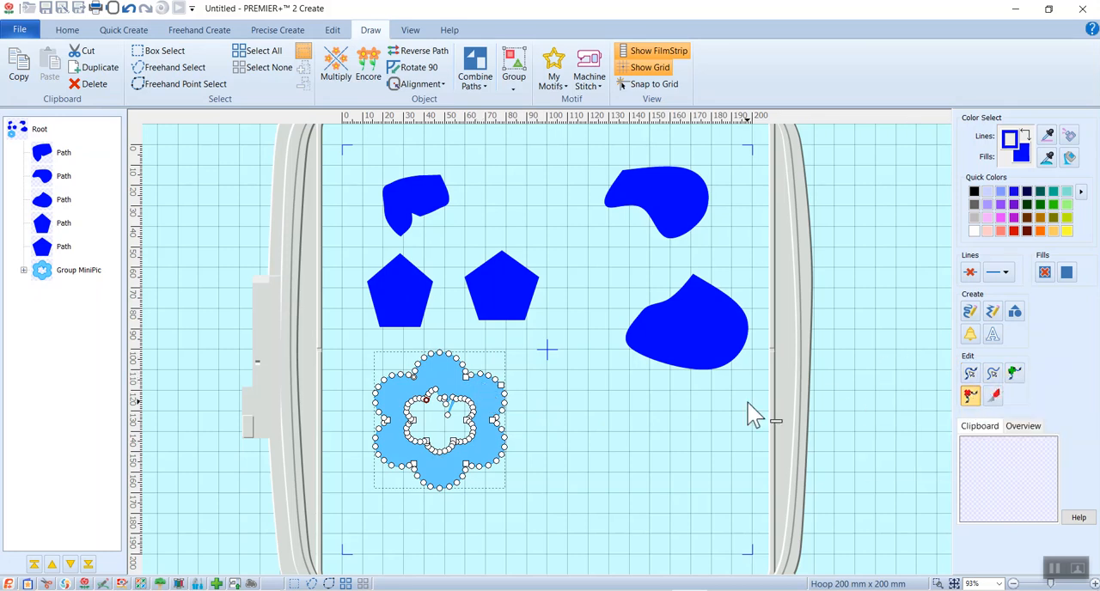
pyautogui.click(491, 383)
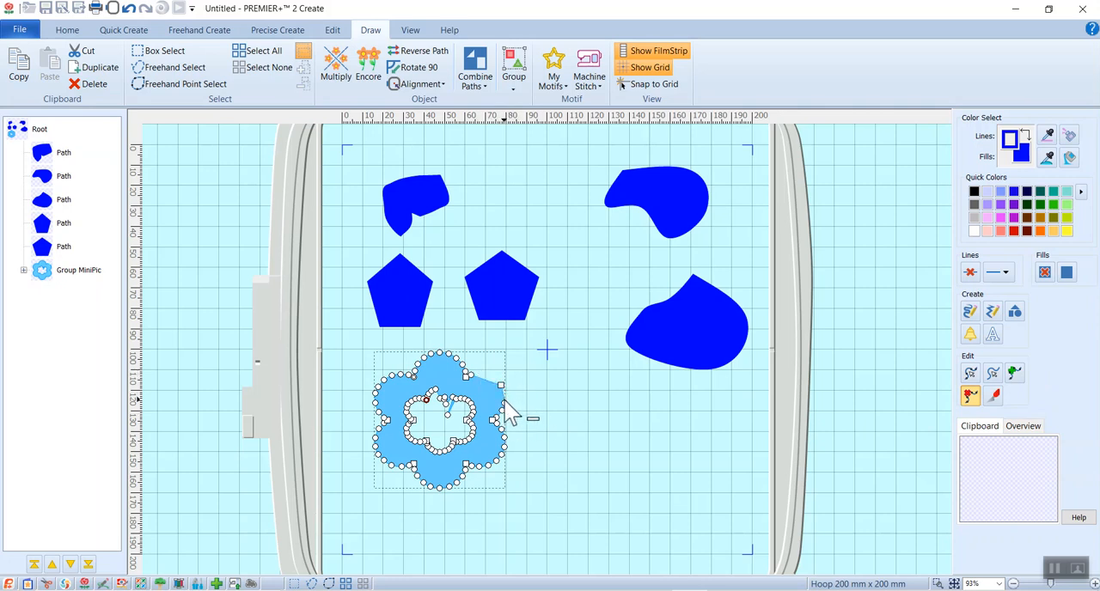
pyautogui.click(505, 406)
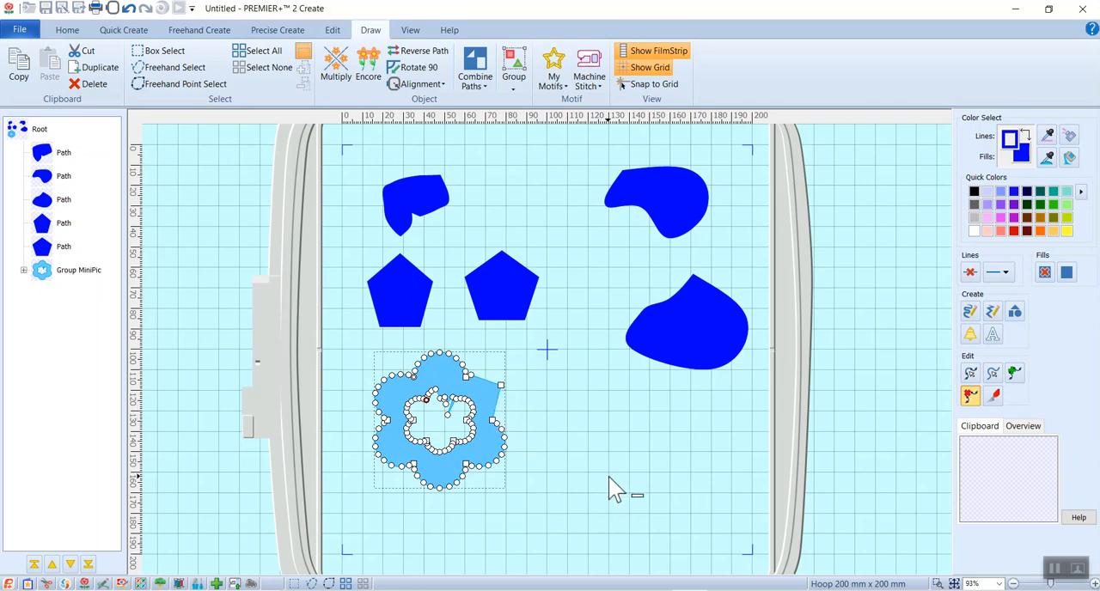
pyautogui.rightClick(496, 404)
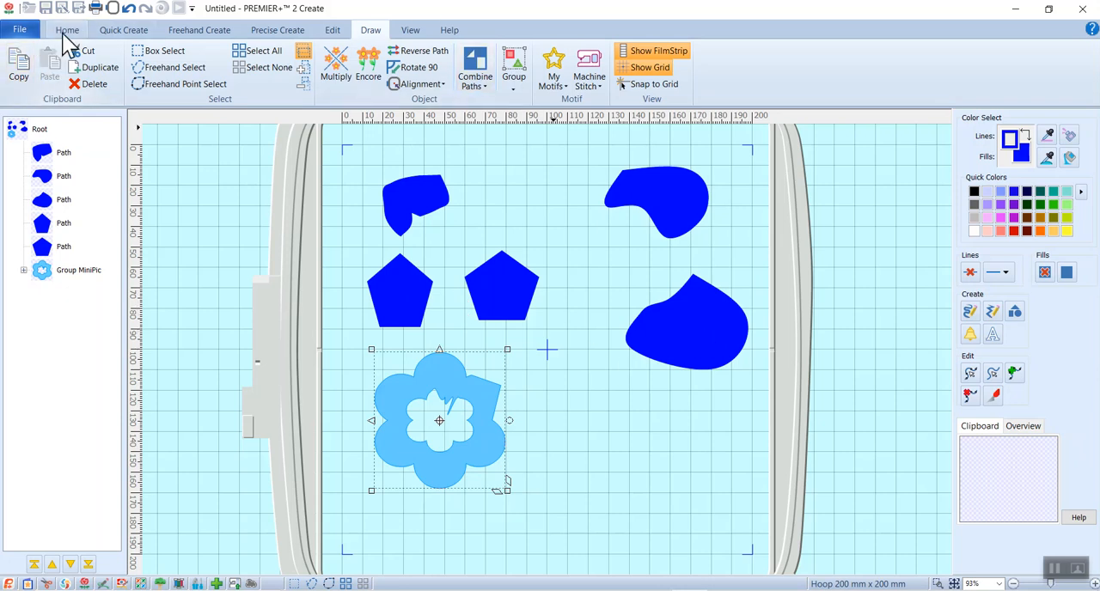
# Create a QuickStitch area with Pattern Fill and No Border Line from the upper-left freehand shape, accepting color tolerance 10 and Low
pyautogui.click(120, 30)
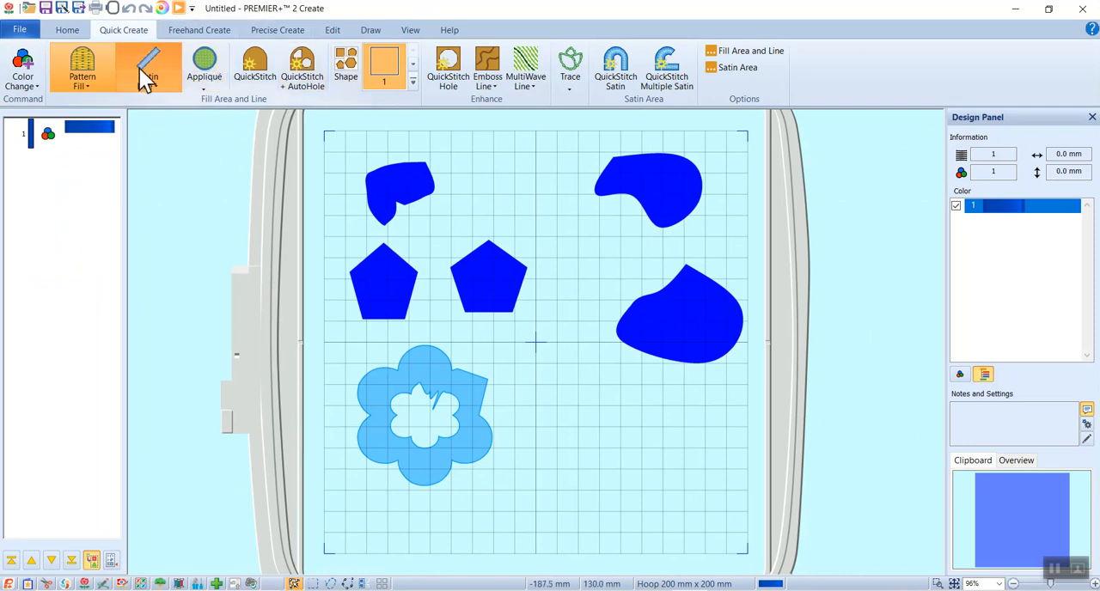
pyautogui.click(92, 86)
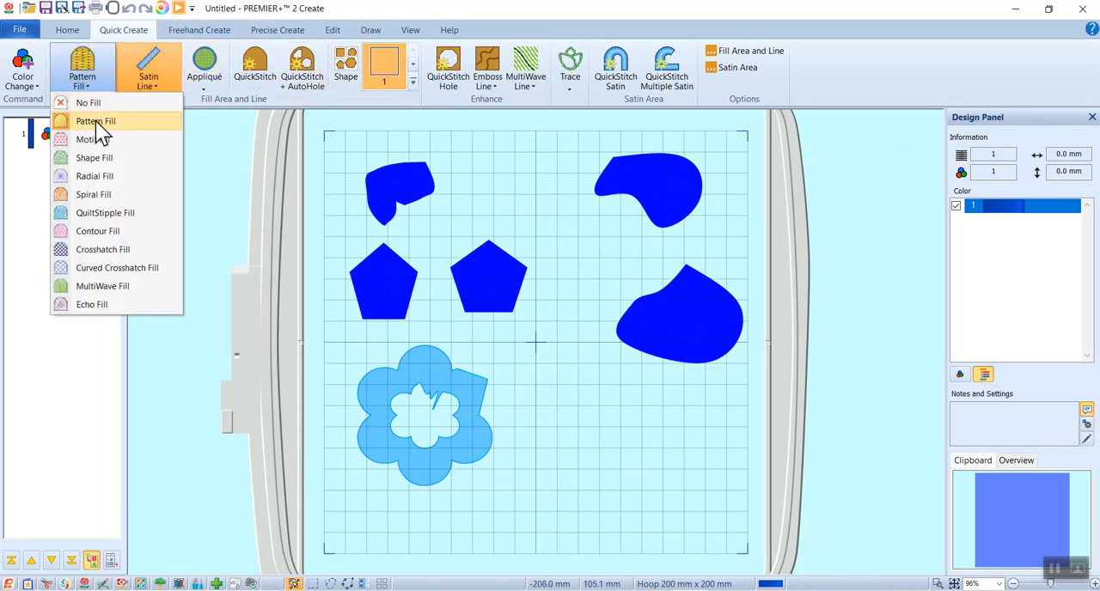
pyautogui.click(96, 121)
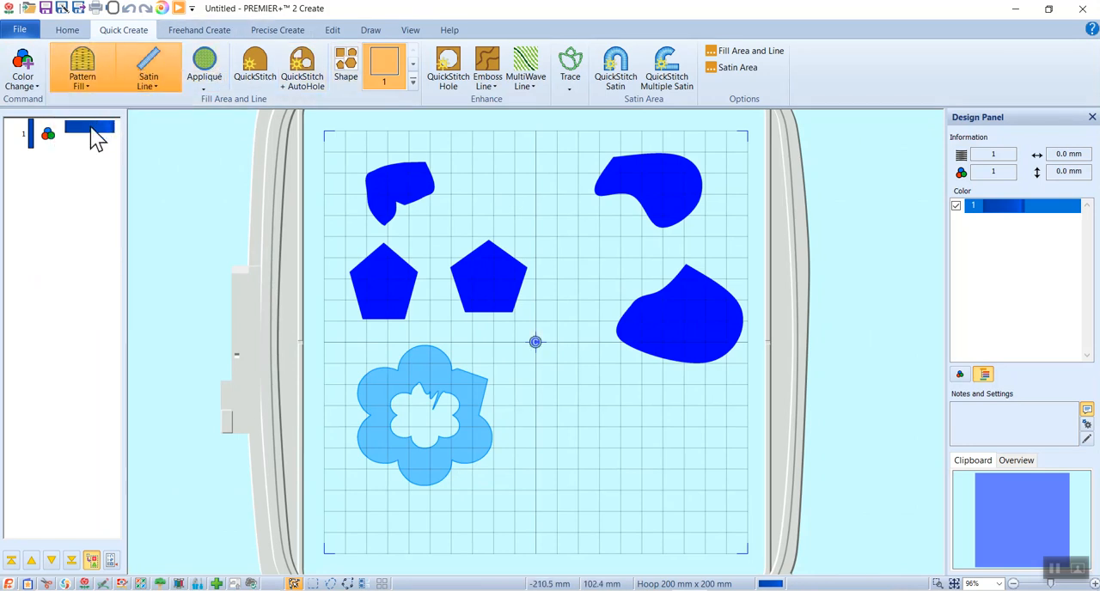
pyautogui.click(154, 82)
pyautogui.click(154, 82)
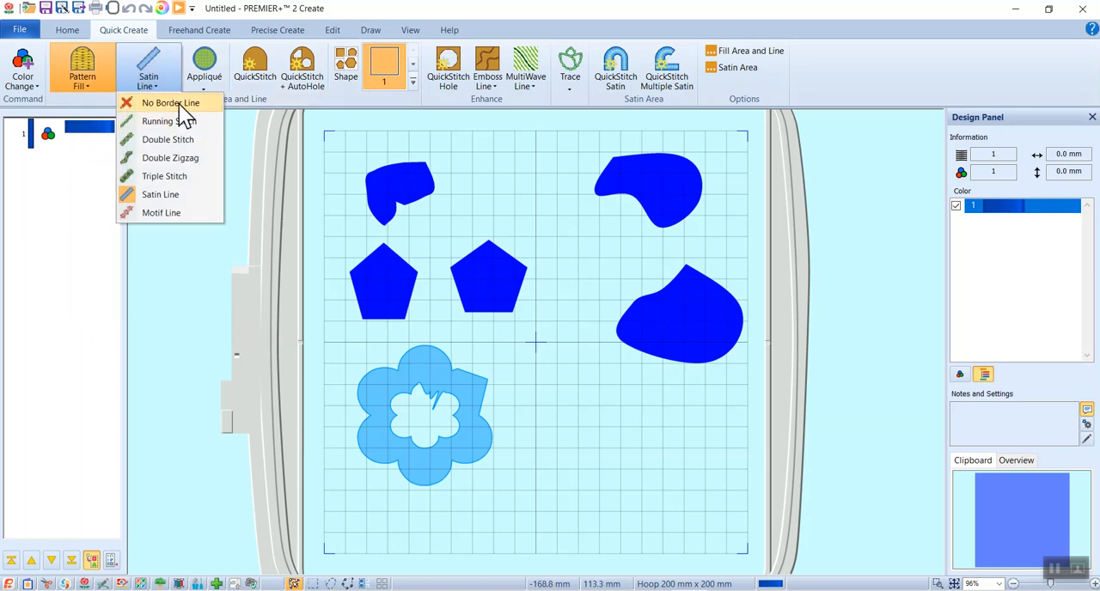
pyautogui.click(179, 104)
pyautogui.click(273, 80)
pyautogui.click(404, 192)
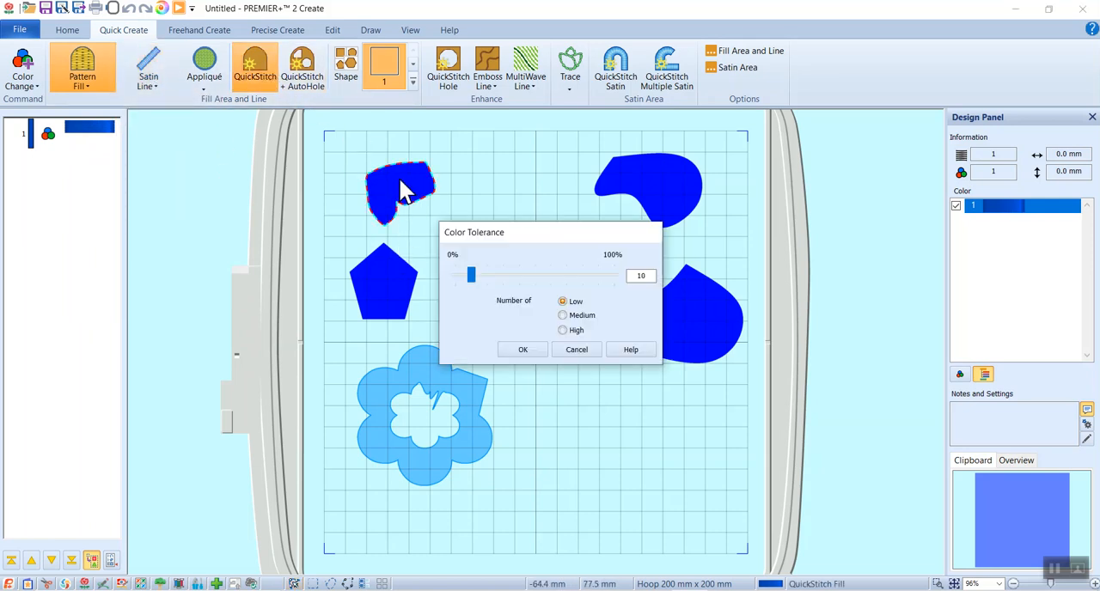
pyautogui.click(536, 352)
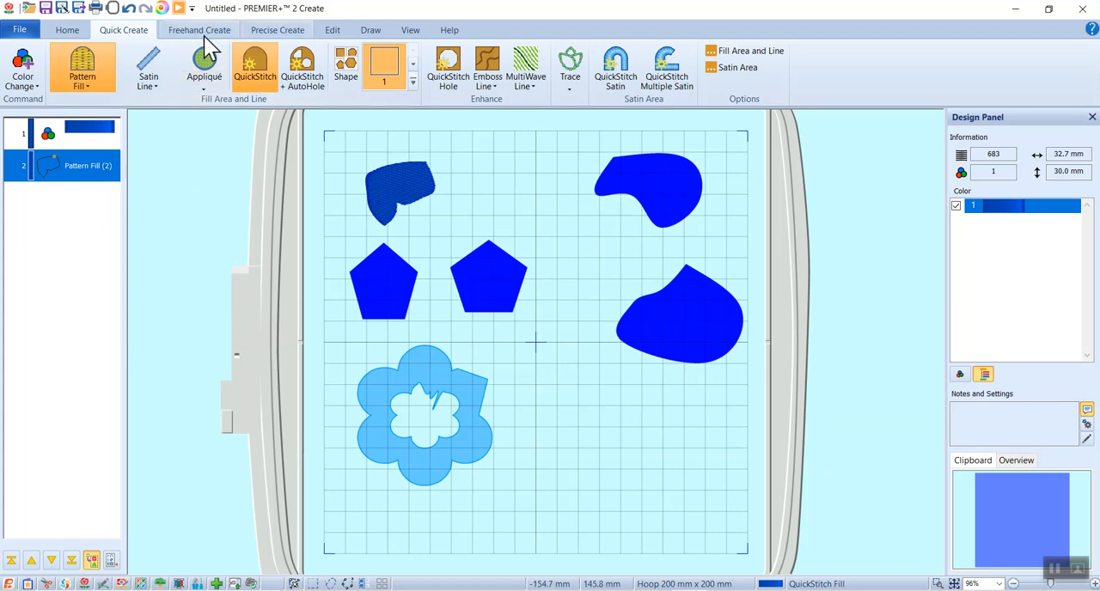
# Fade out the background picture to check the pattern fill stitches, and restore it to full strength
pyautogui.click(410, 30)
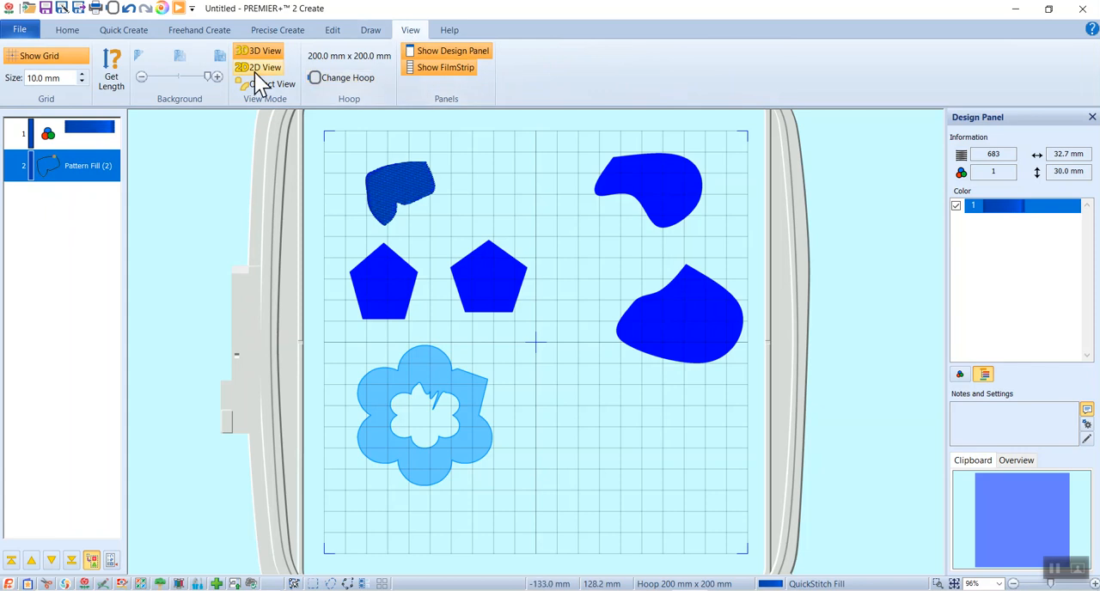
pyautogui.moveTo(207, 79); pyautogui.dragTo(124, 81)
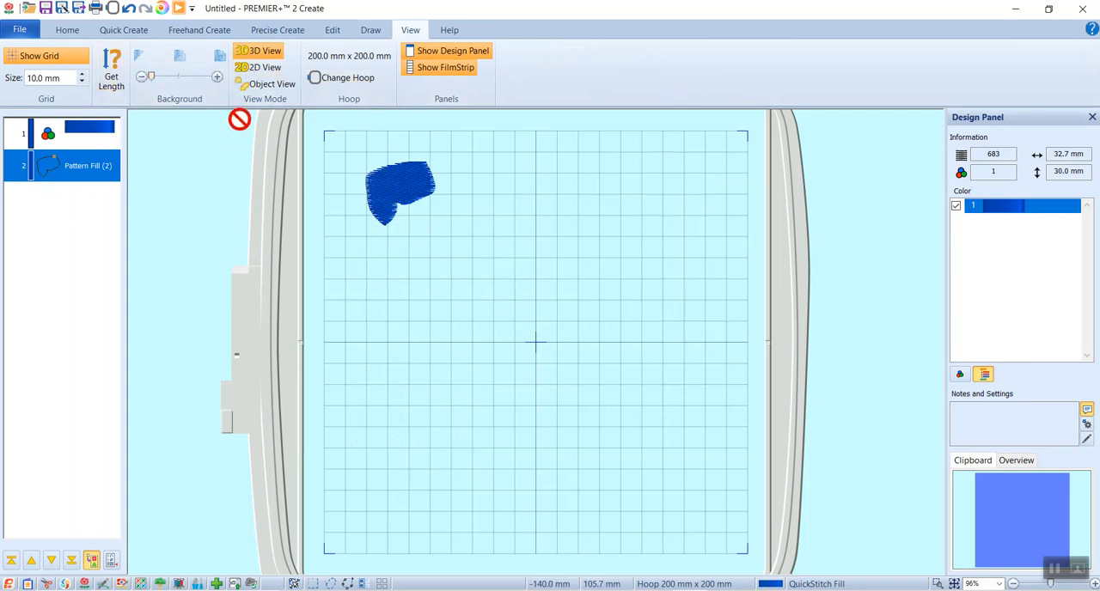
pyautogui.moveTo(149, 77); pyautogui.dragTo(224, 79)
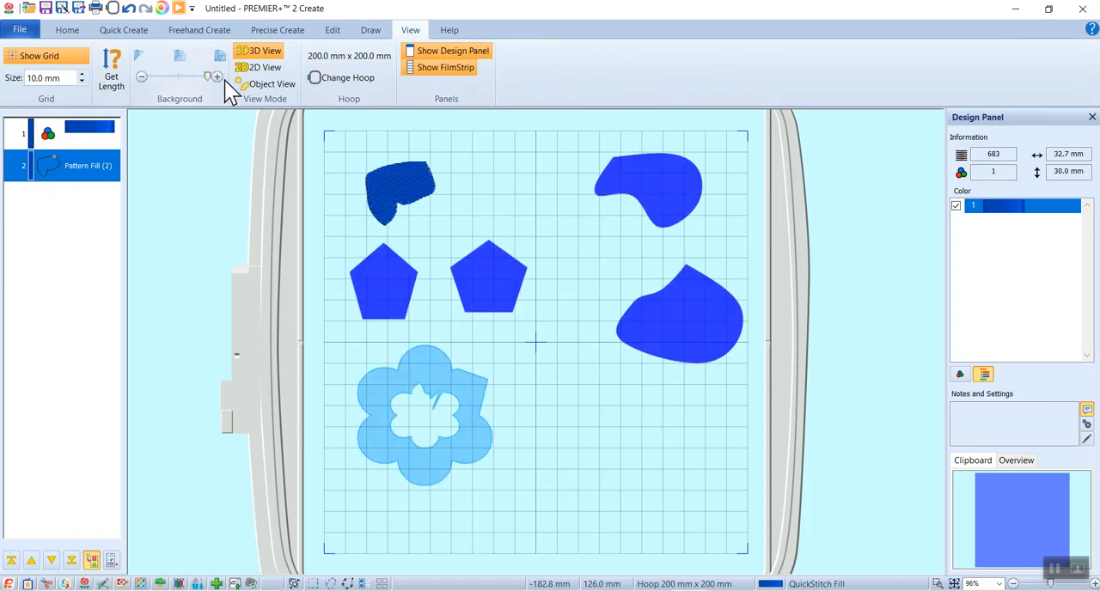
# Insert a color change to orange from the Quick Colors after the pattern fill object
pyautogui.click(77, 172)
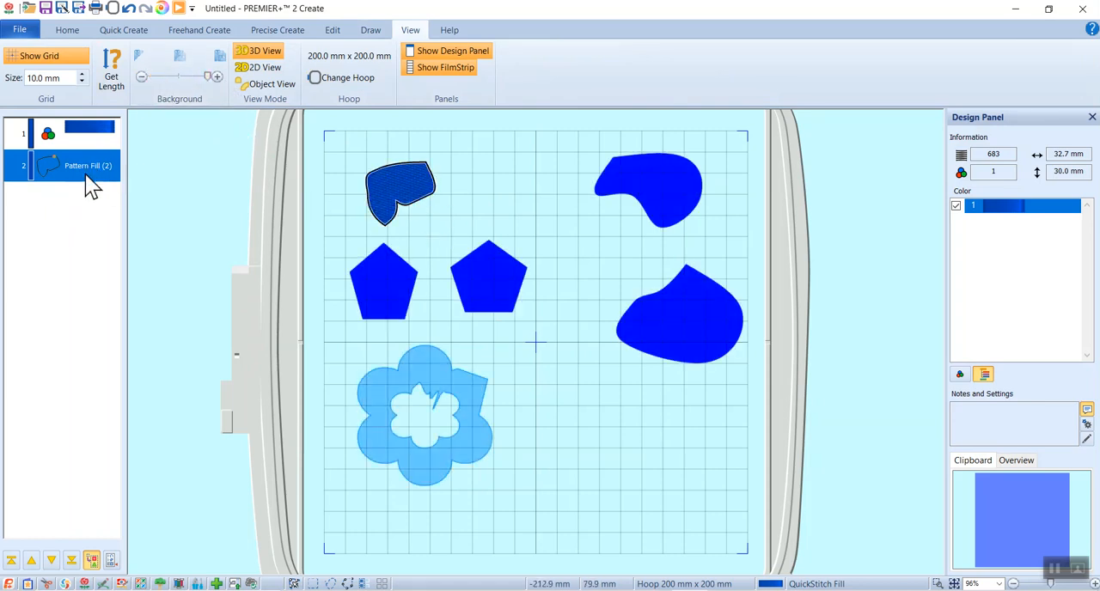
pyautogui.rightClick(85, 169)
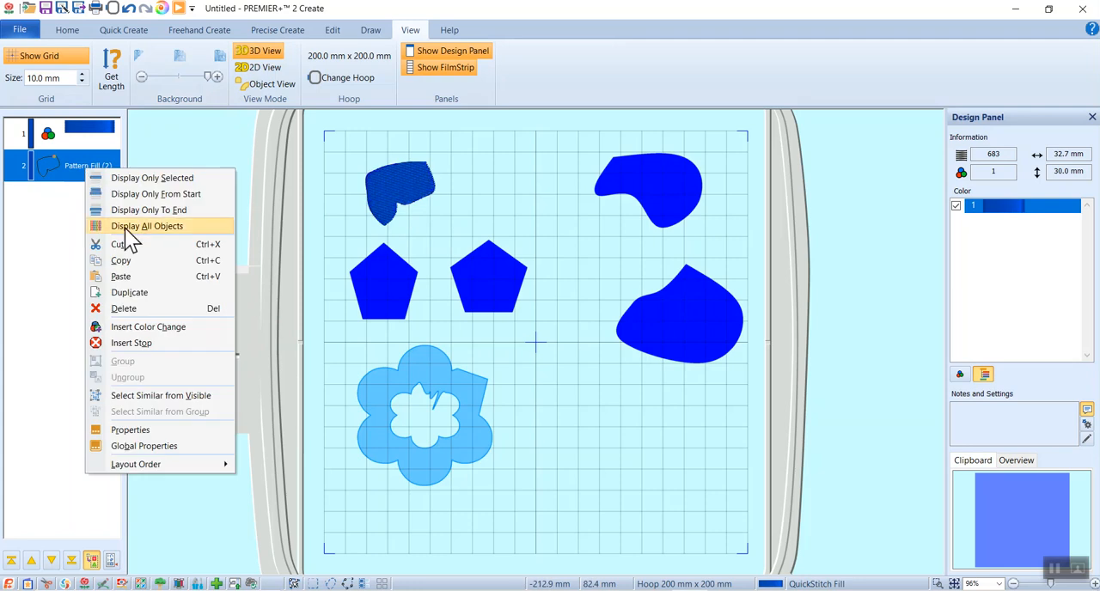
pyautogui.click(143, 333)
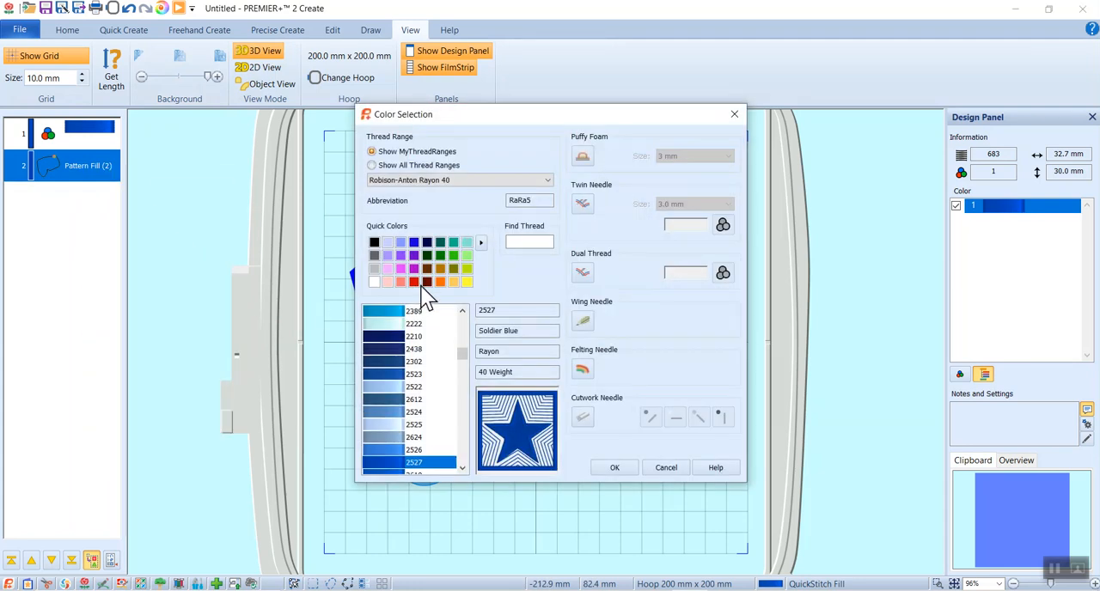
pyautogui.click(440, 281)
pyautogui.click(602, 467)
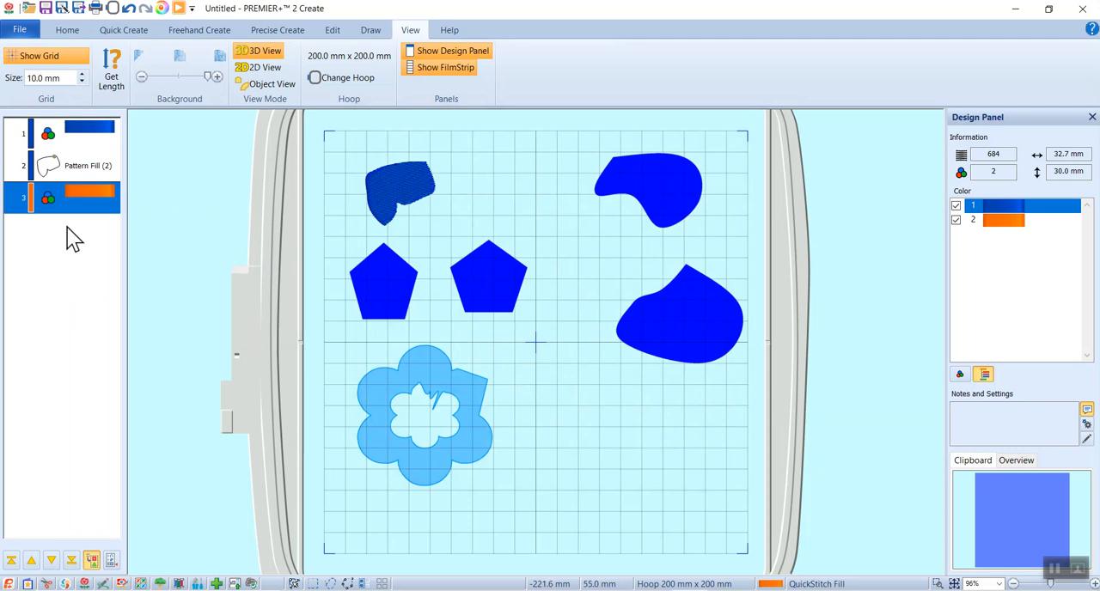
# Outline the upper-right curved shape with a QuickStitch Satin Line and no fill, accepting color tolerance 10 and Low
pyautogui.click(104, 30)
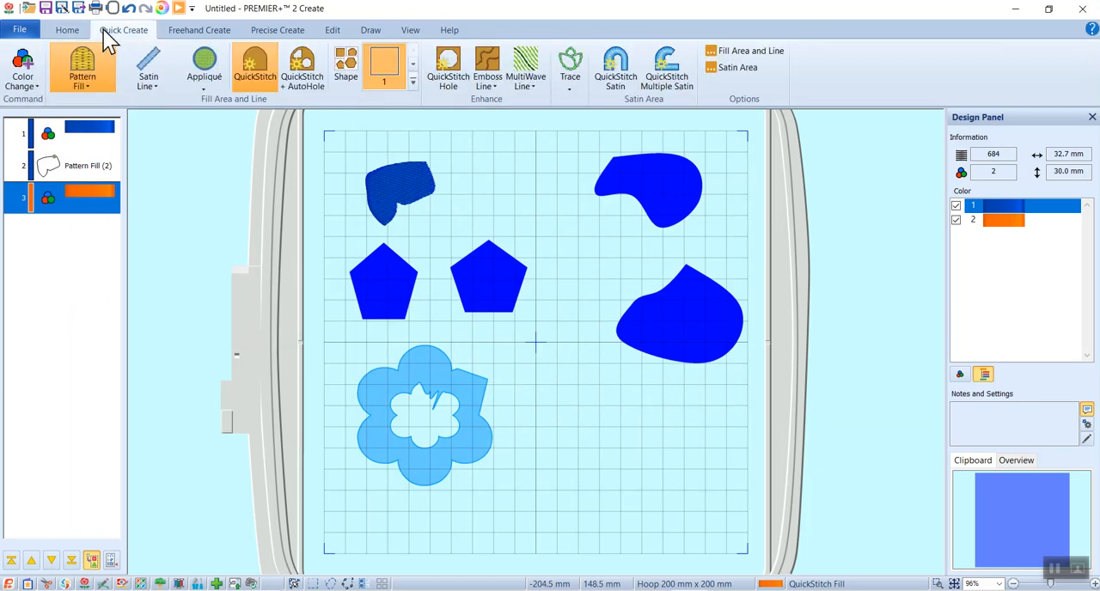
pyautogui.click(148, 69)
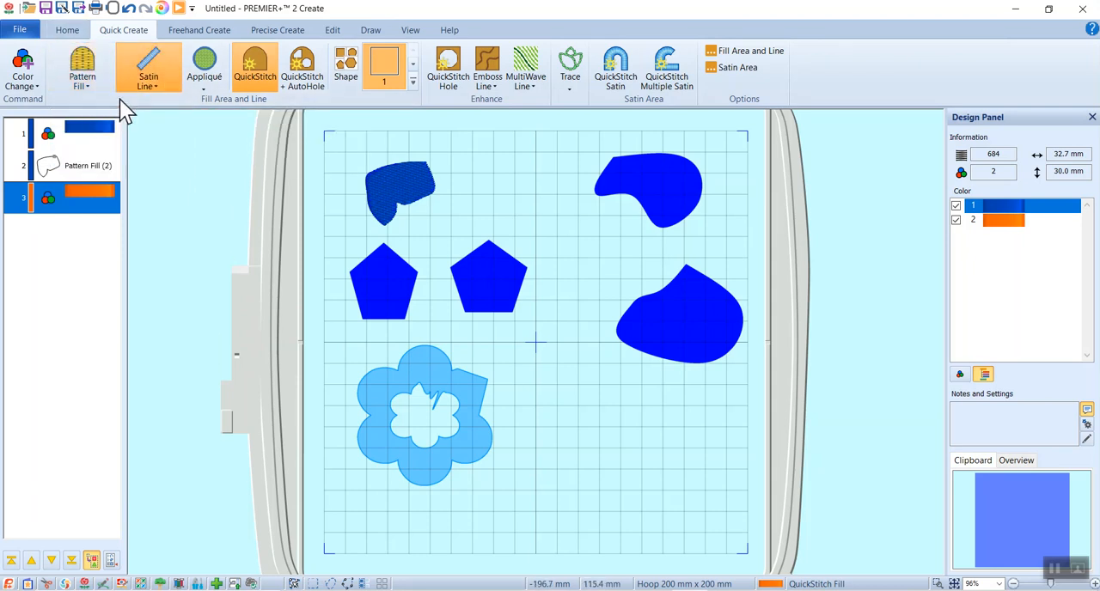
pyautogui.click(251, 70)
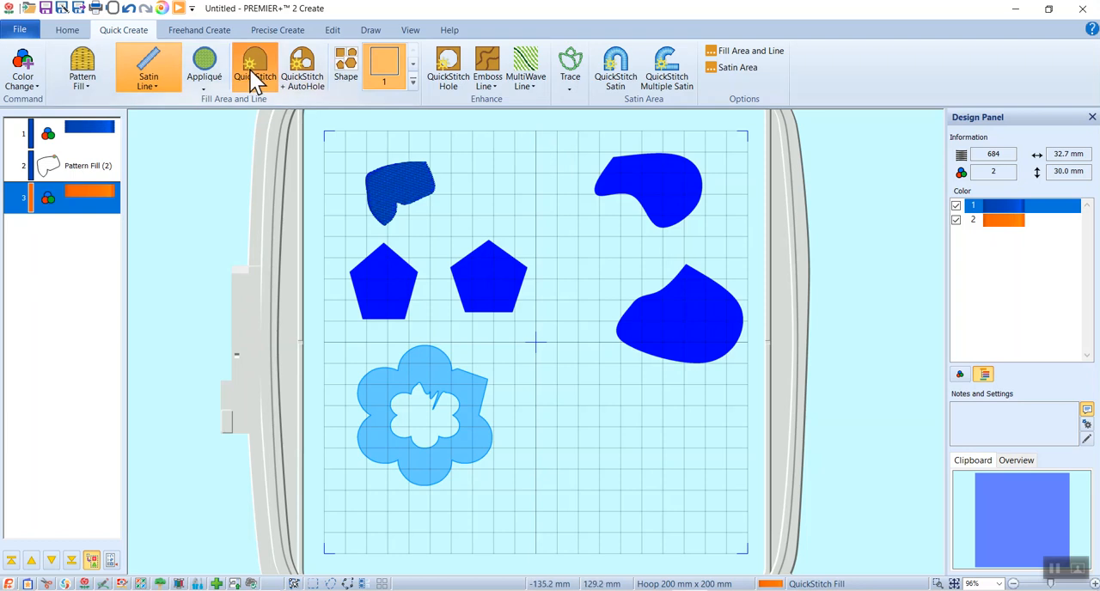
pyautogui.click(625, 168)
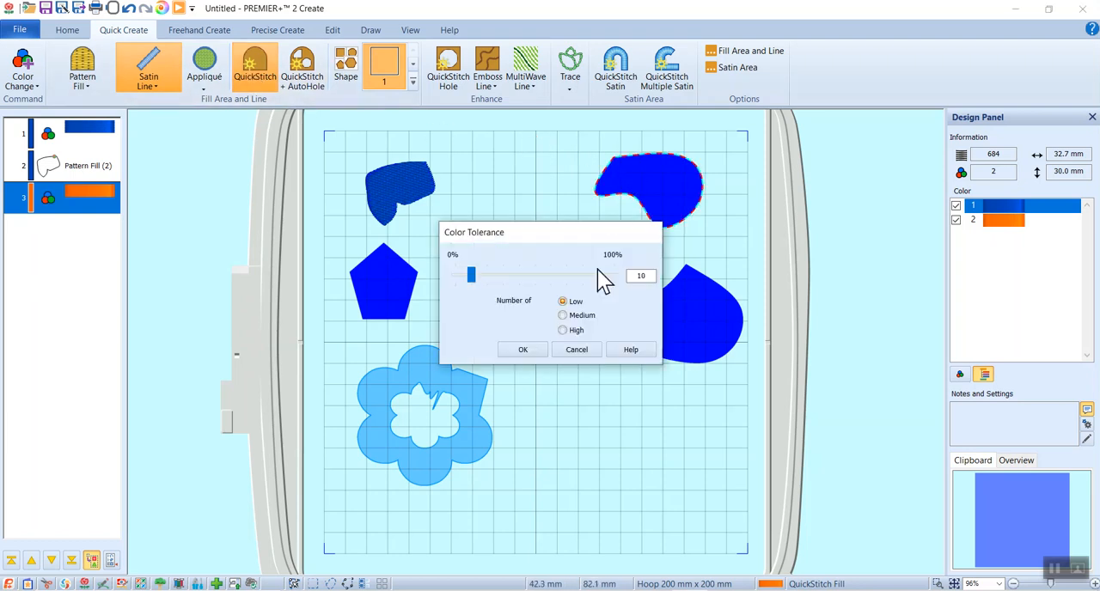
pyautogui.click(536, 351)
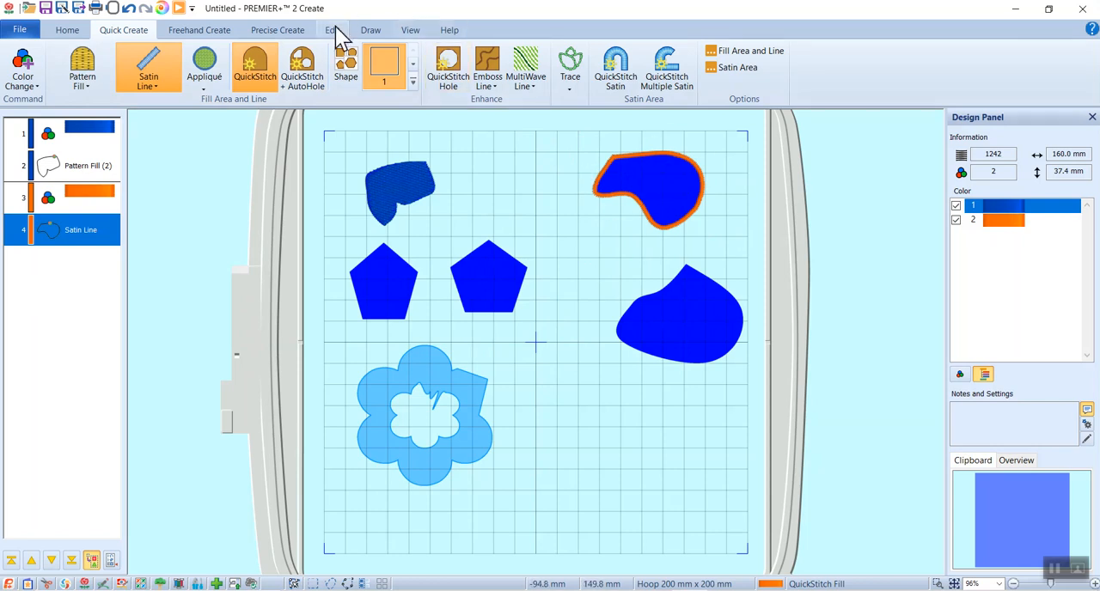
# Fade the background picture to inspect the orange satin outline, and bring the picture back to full strength
pyautogui.click(414, 33)
pyautogui.moveTo(207, 77); pyautogui.dragTo(165, 79)
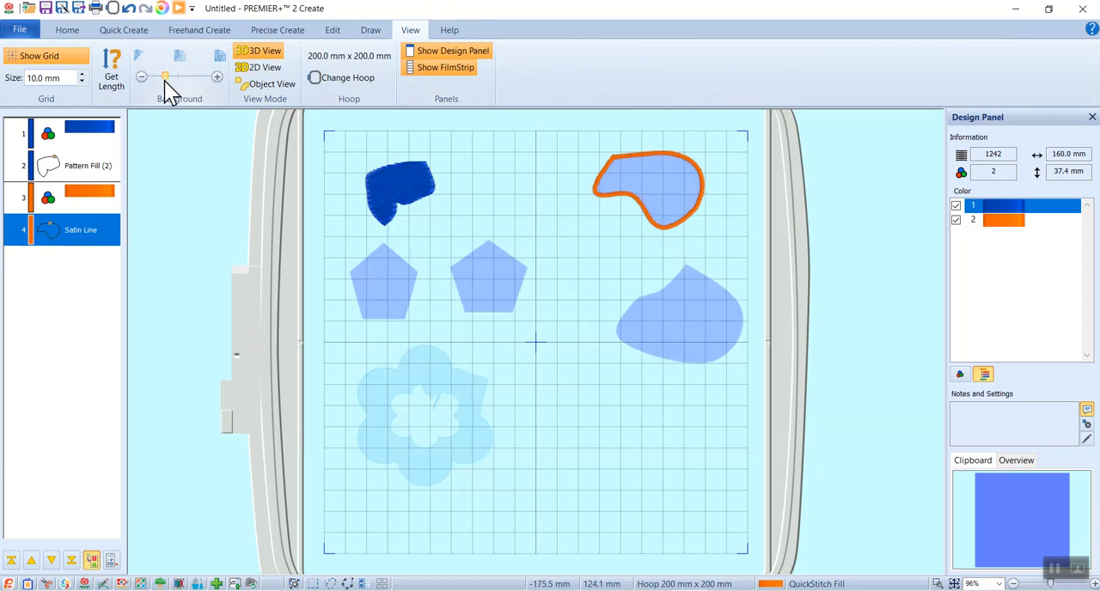
pyautogui.moveTo(153, 78); pyautogui.dragTo(209, 83)
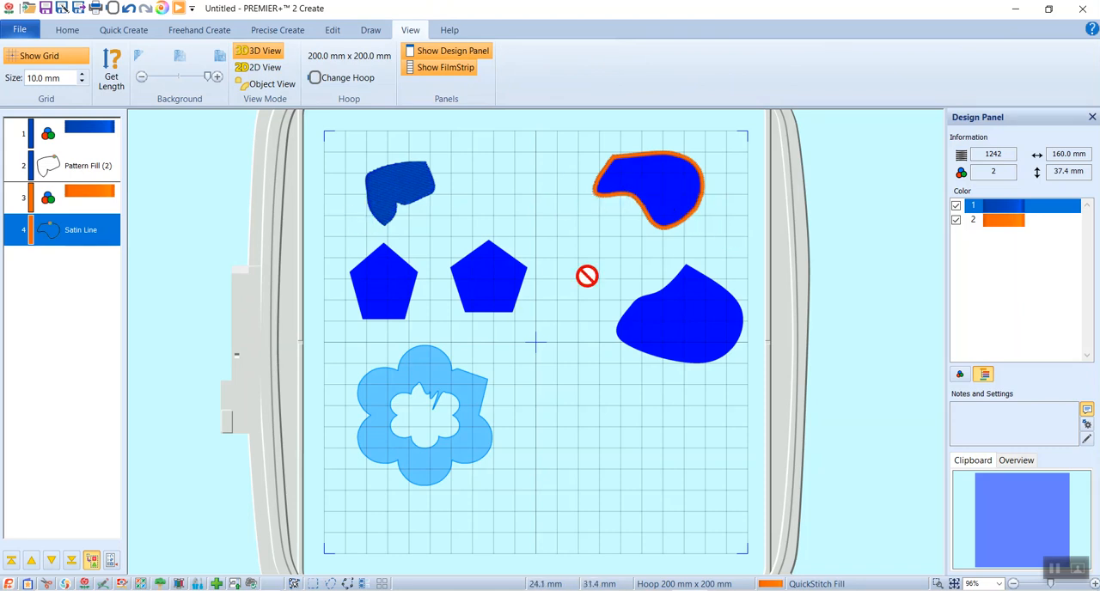
# Create a QuickStitch area with Radial Fill and a Satin Line border from the left pentagon, accepting the color tolerance
pyautogui.click(119, 33)
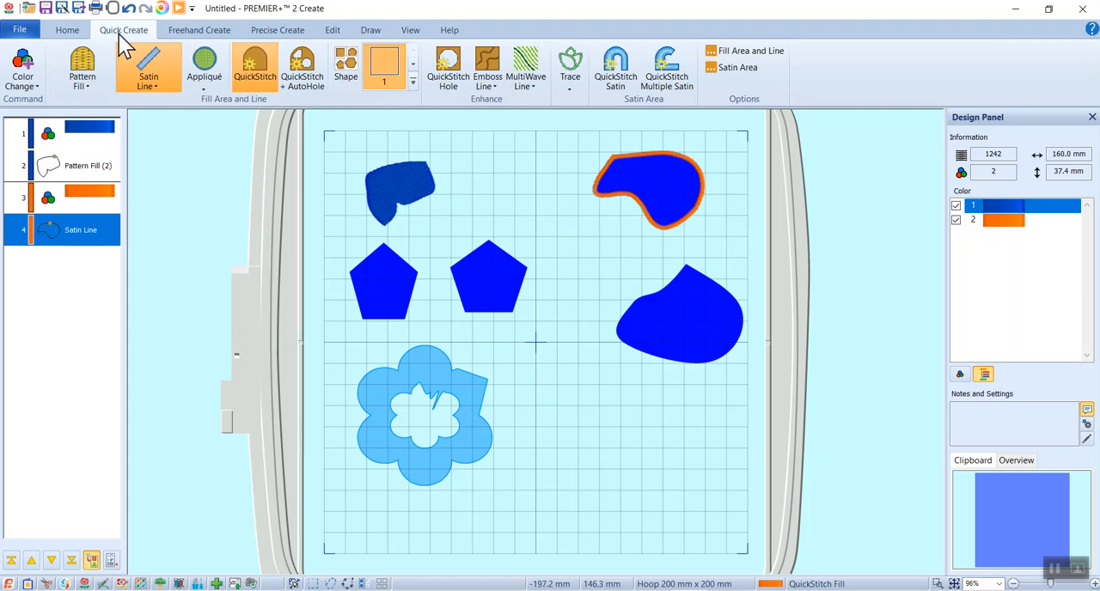
pyautogui.click(93, 82)
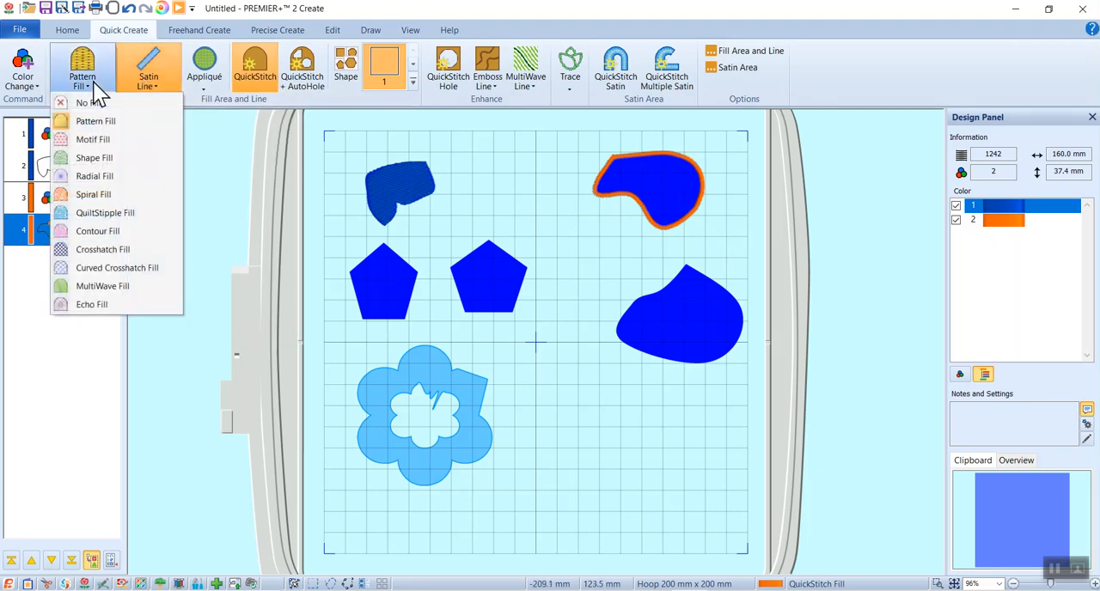
pyautogui.click(108, 175)
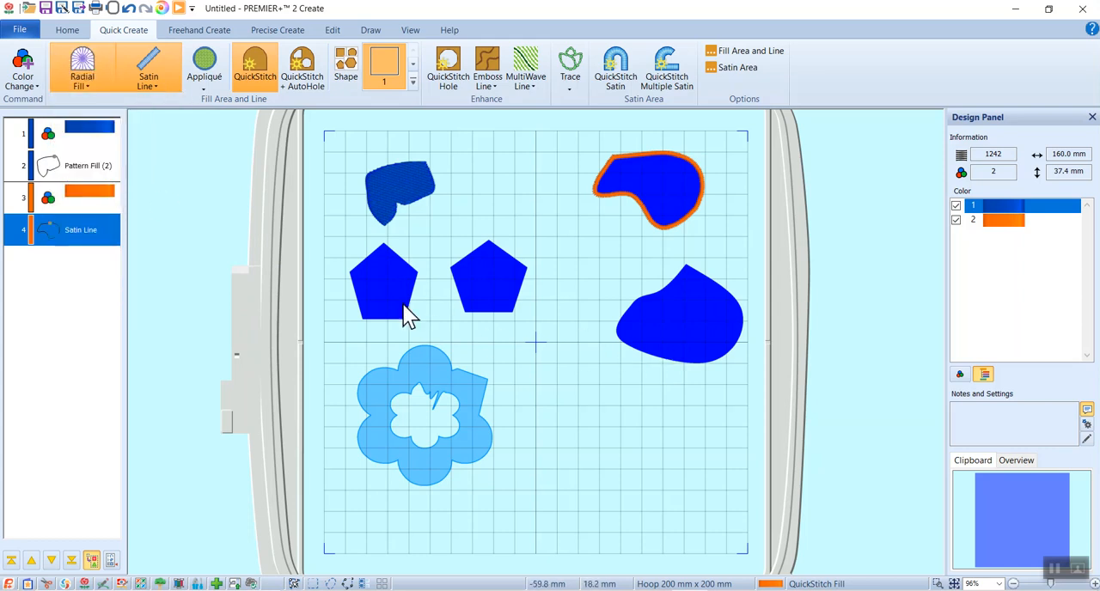
pyautogui.click(139, 69)
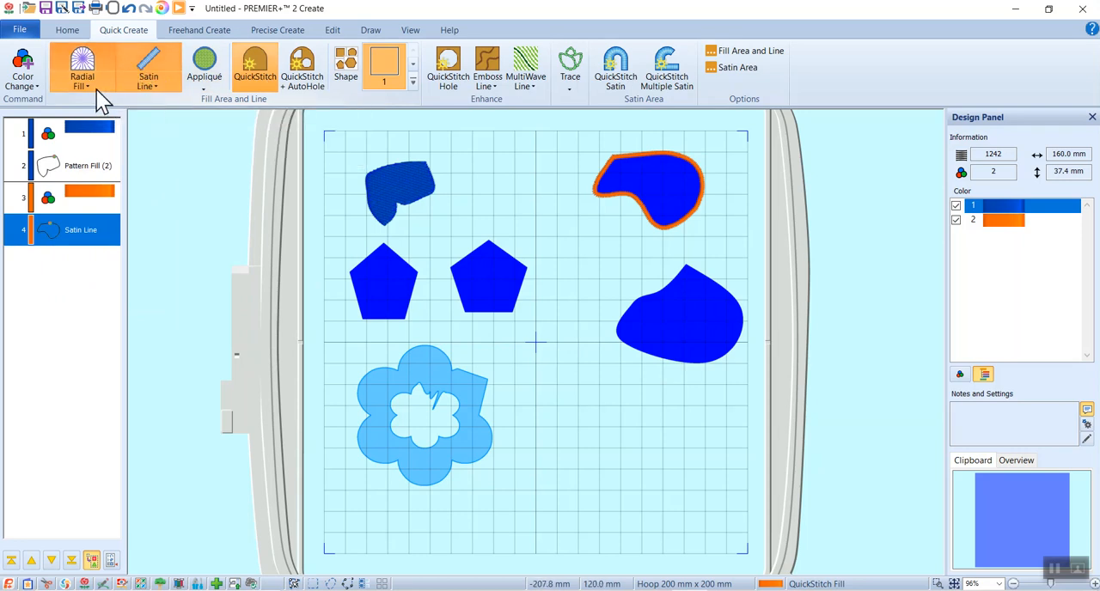
pyautogui.click(398, 299)
pyautogui.click(525, 351)
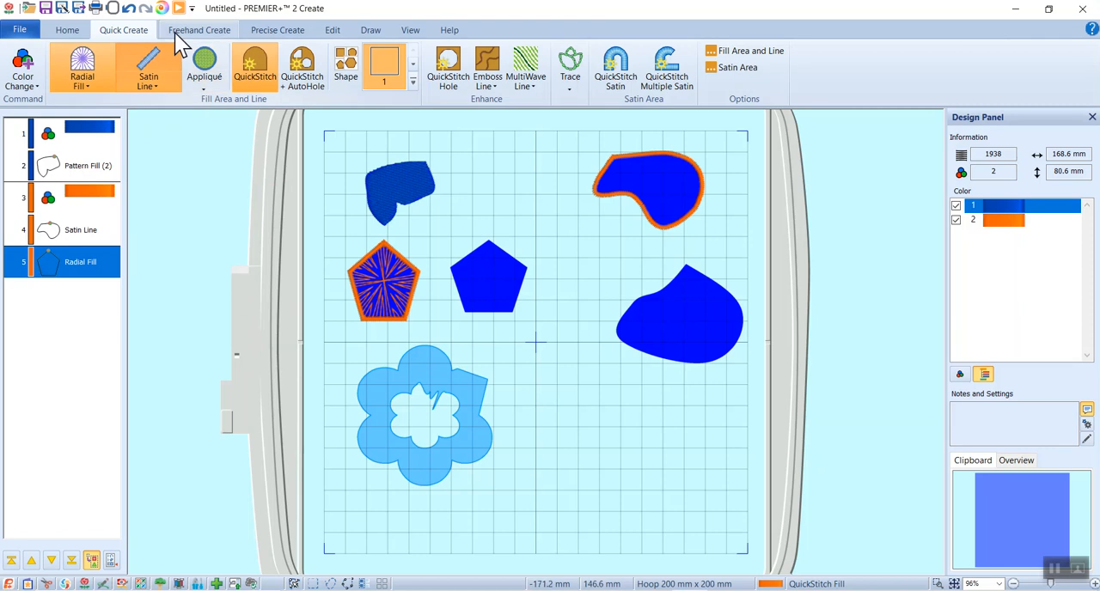
# Fade out the background picture so only the stitched objects show, and return to the Quick Create tools
pyautogui.click(405, 33)
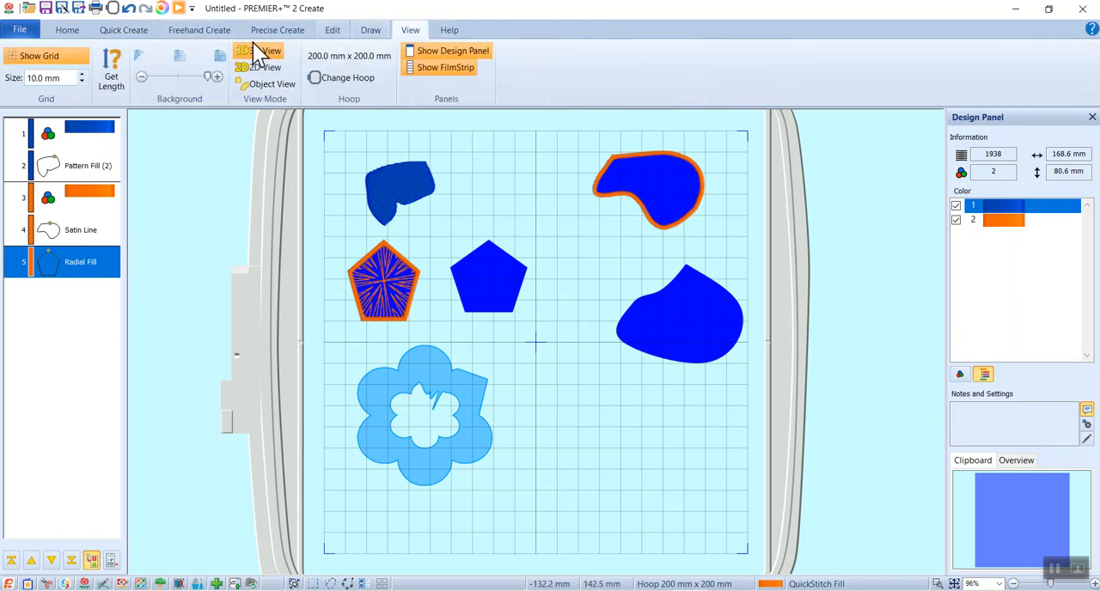
pyautogui.moveTo(207, 79); pyautogui.dragTo(149, 80)
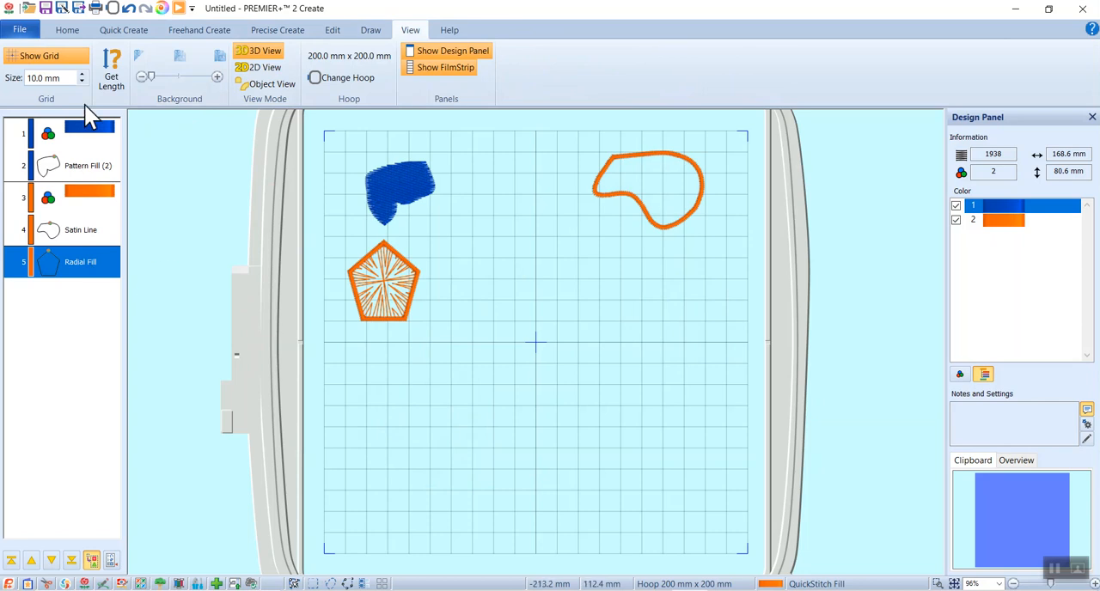
pyautogui.click(105, 30)
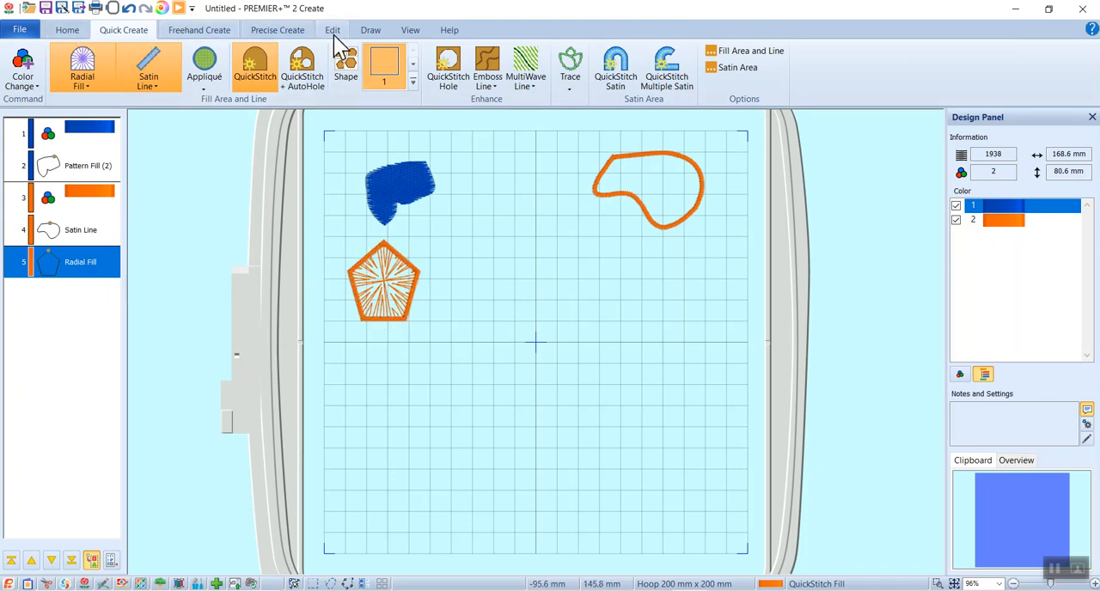
# Return to the Draw Window and review the options for saving the drawing or exporting it as clipart
pyautogui.click(375, 34)
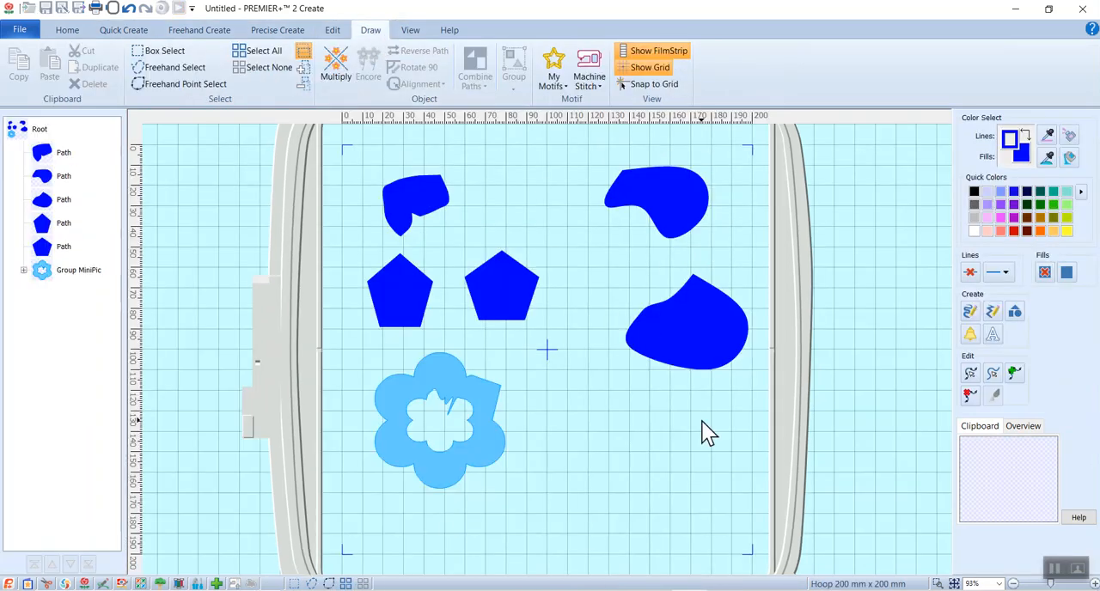
pyautogui.click(26, 33)
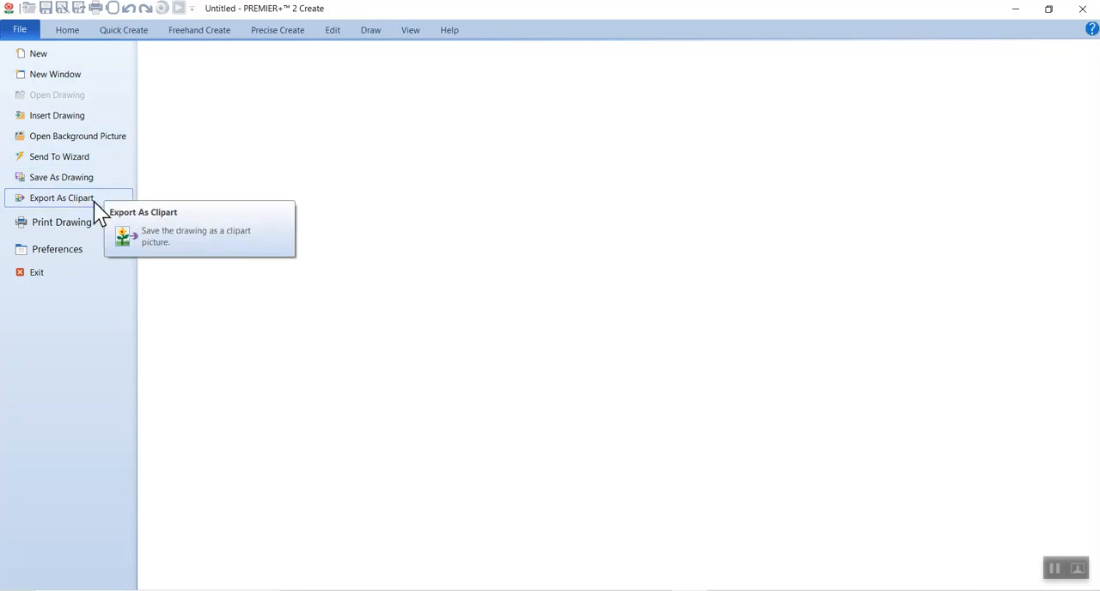
pyautogui.click(21, 30)
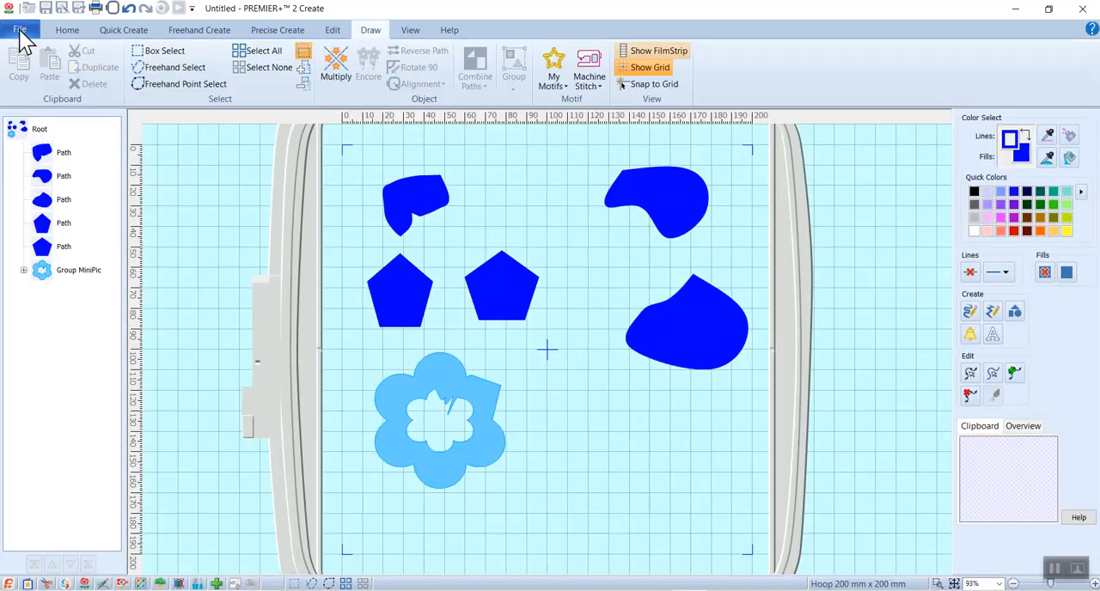